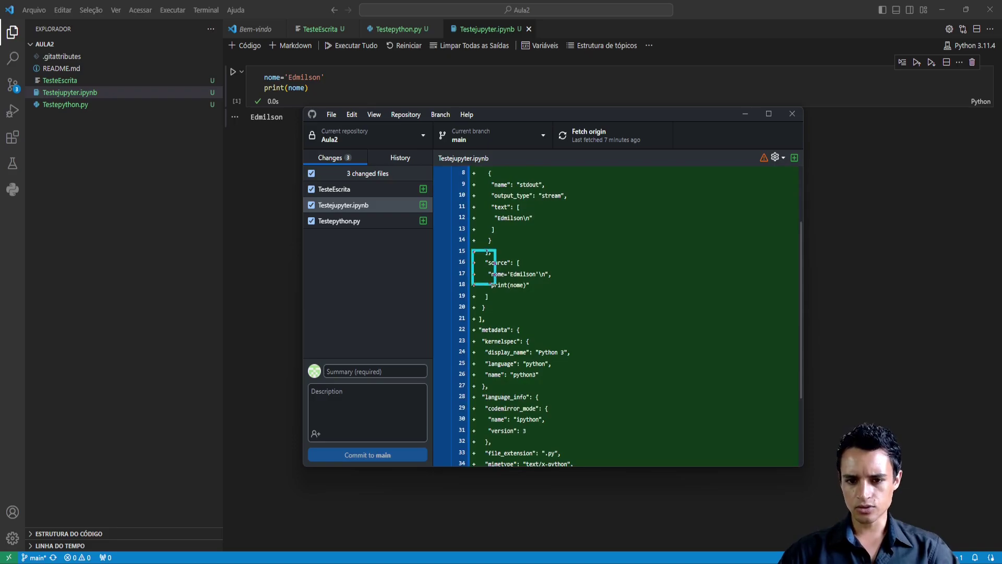
pyautogui.moveTo(514, 288); pyautogui.dragTo(504, 313)
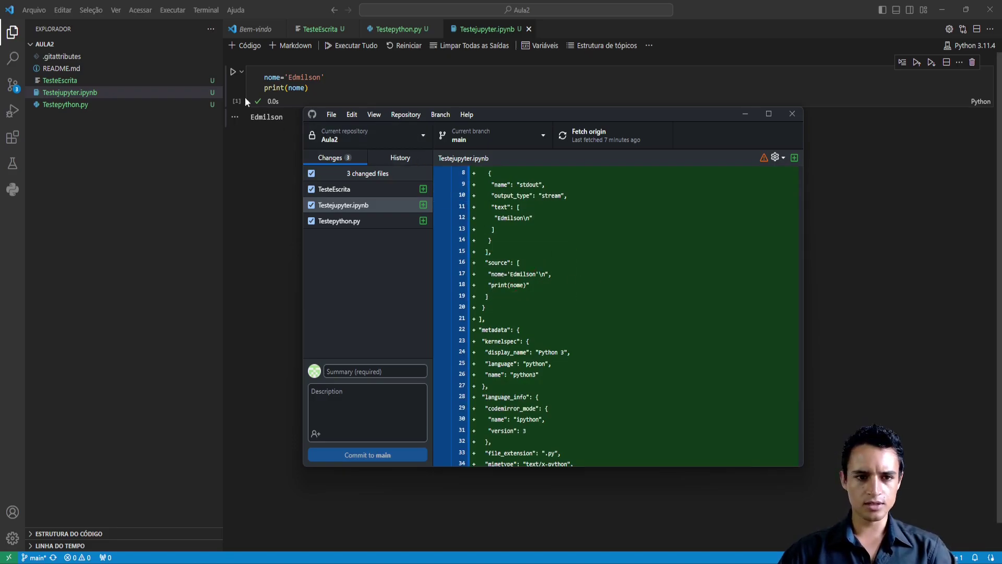
pyautogui.moveTo(236, 66)
pyautogui.mouseDown()
pyautogui.moveTo(276, 104)
pyautogui.moveTo(380, 105)
pyautogui.mouseUp()
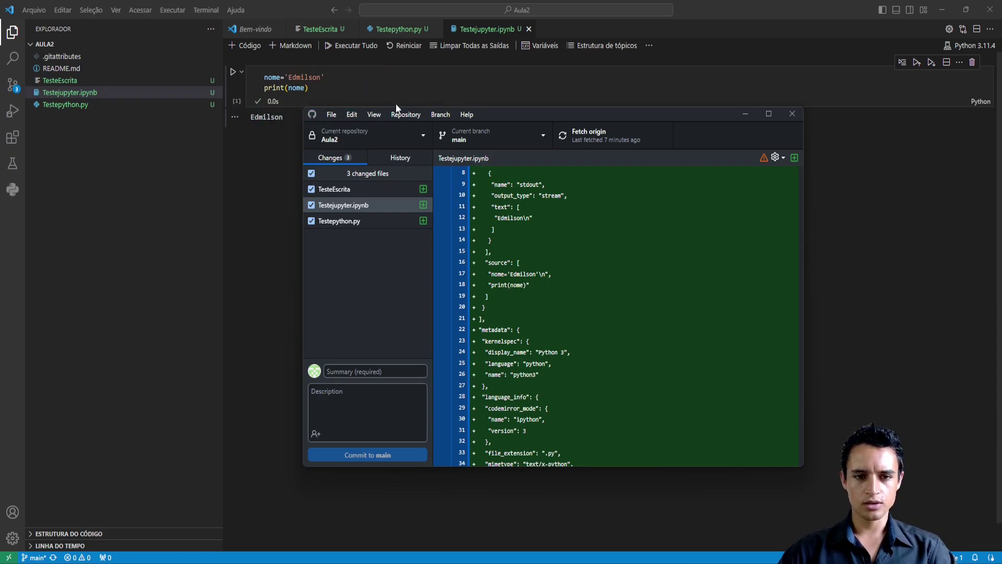
pyautogui.click(249, 172)
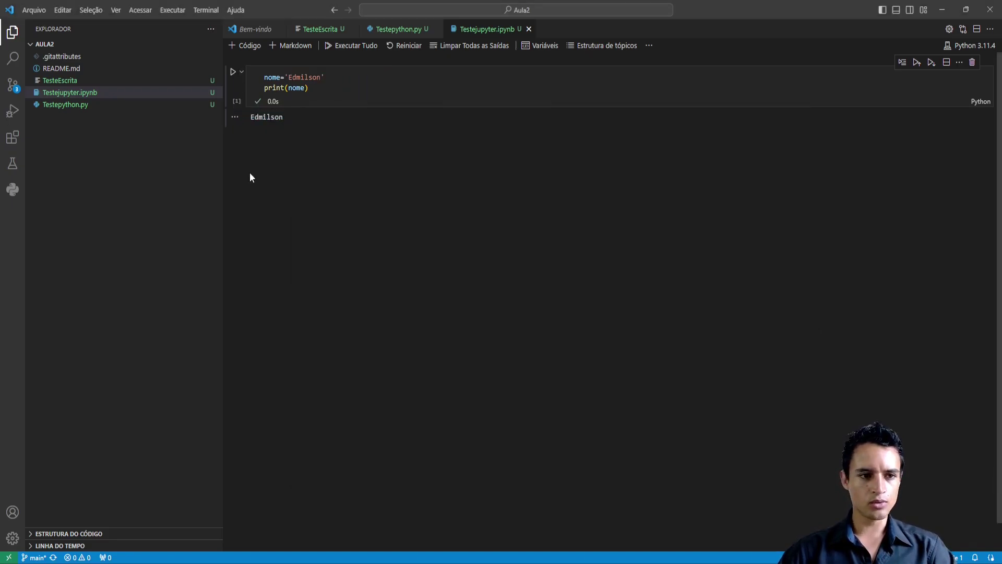
pyautogui.moveTo(26, 72)
pyautogui.mouseDown()
pyautogui.moveTo(134, 108)
pyautogui.moveTo(228, 113)
pyautogui.mouseUp()
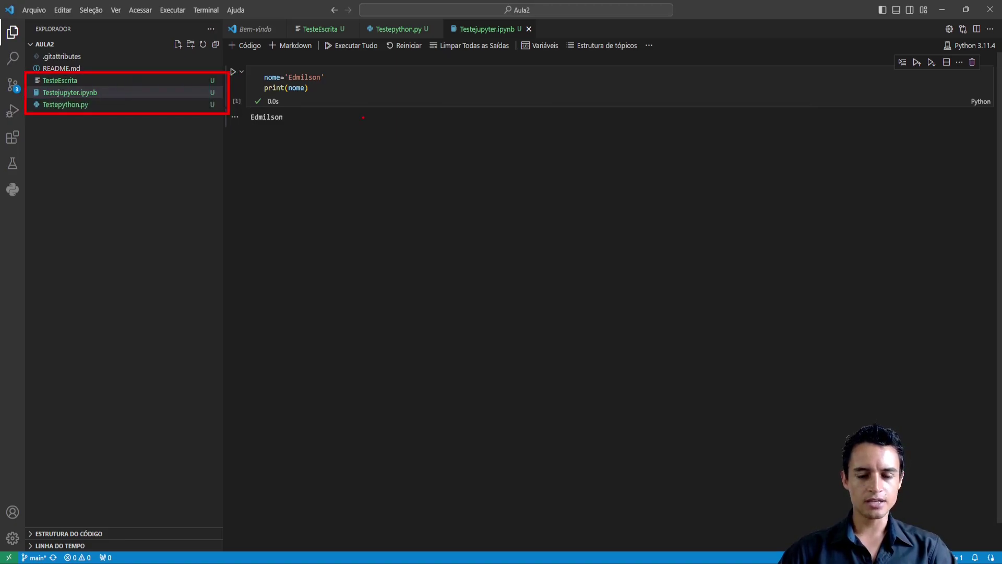
pyautogui.click(406, 93)
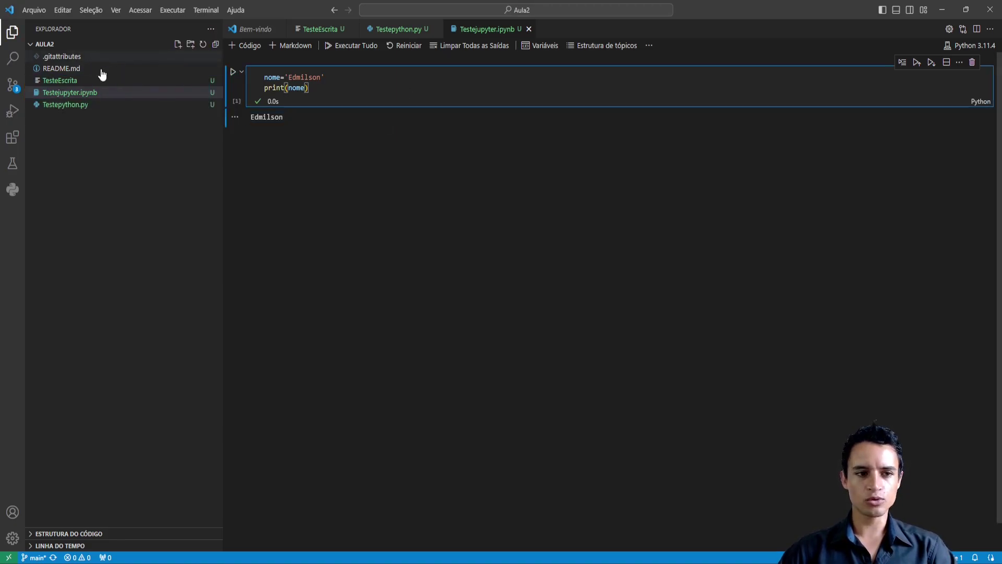
pyautogui.moveTo(22, 50); pyautogui.dragTo(112, 77)
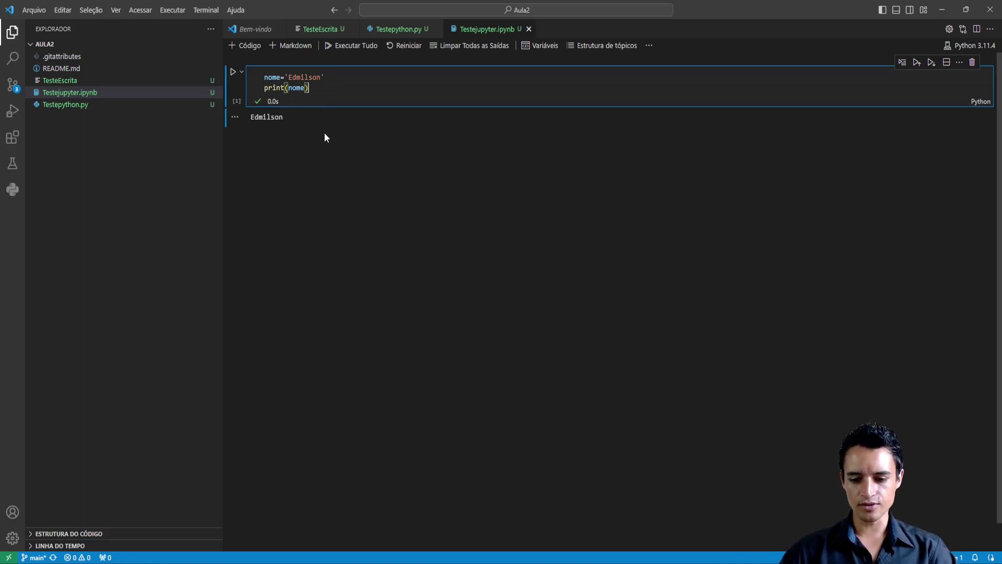
# Check the Aula2 repository page in the browser, and bring GitHub Desktop up in front of it.
pyautogui.click(629, 560)
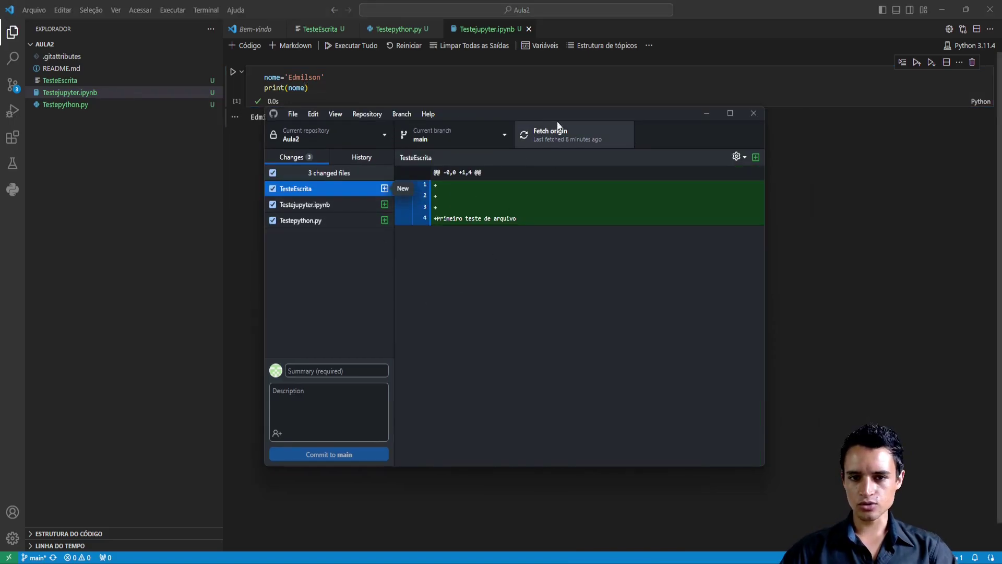
pyautogui.moveTo(543, 116); pyautogui.dragTo(569, 115)
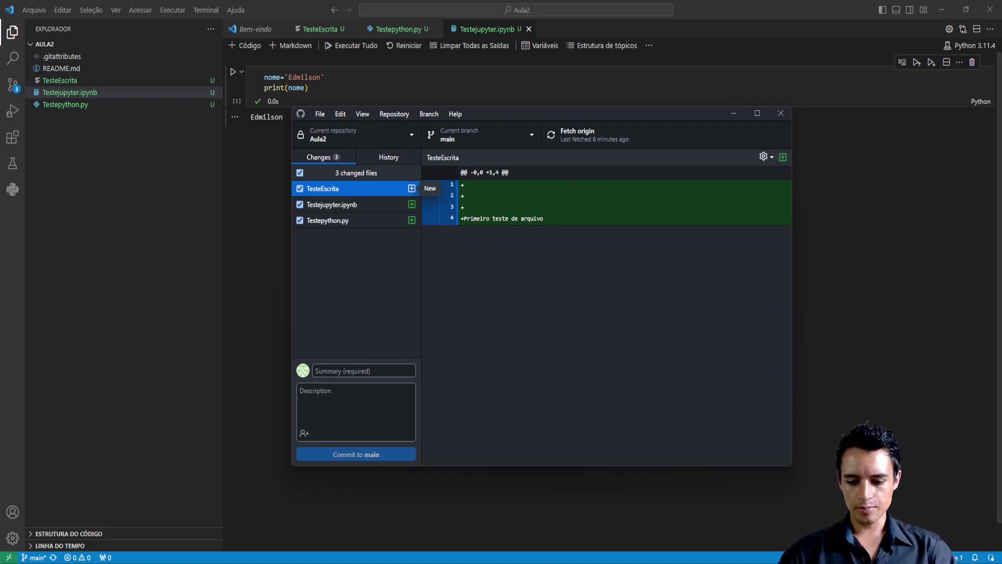
pyautogui.moveTo(478, 559)
pyautogui.click(468, 524)
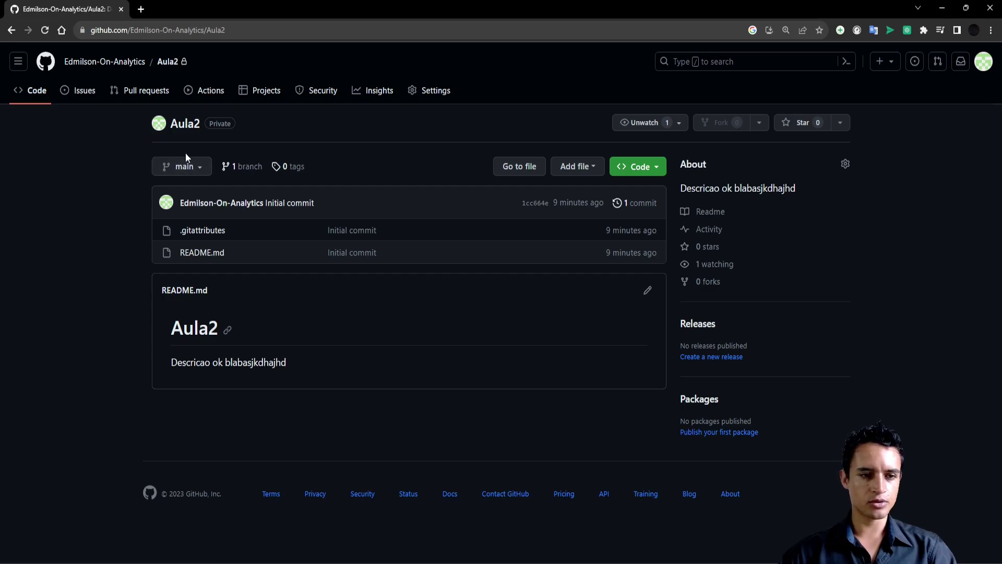
pyautogui.hotkey('alt', 'Tab')
pyautogui.moveTo(586, 122); pyautogui.dragTo(547, 133)
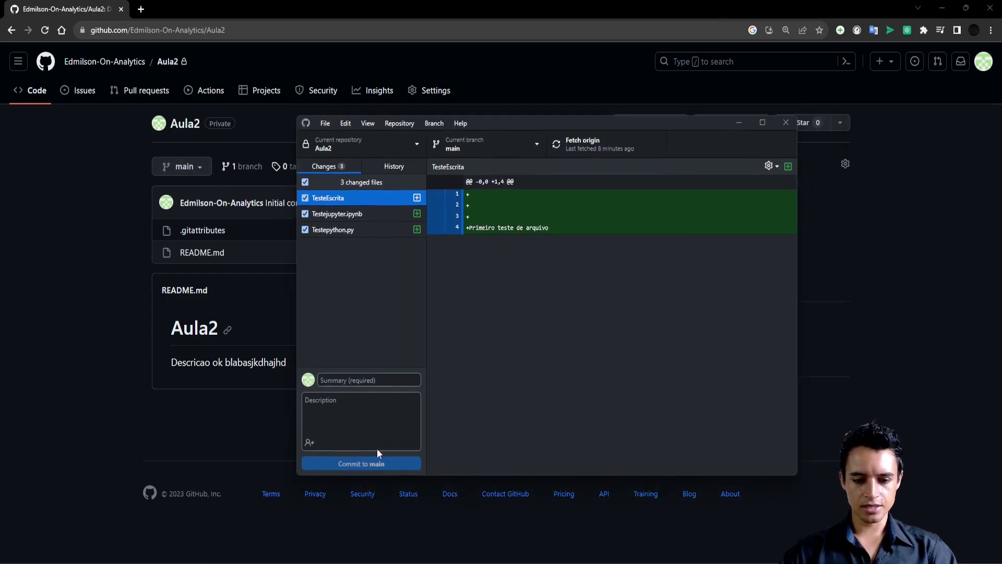
# Commit the three changed files to main with the summary "PrimeiroTeste".
pyautogui.click(360, 380)
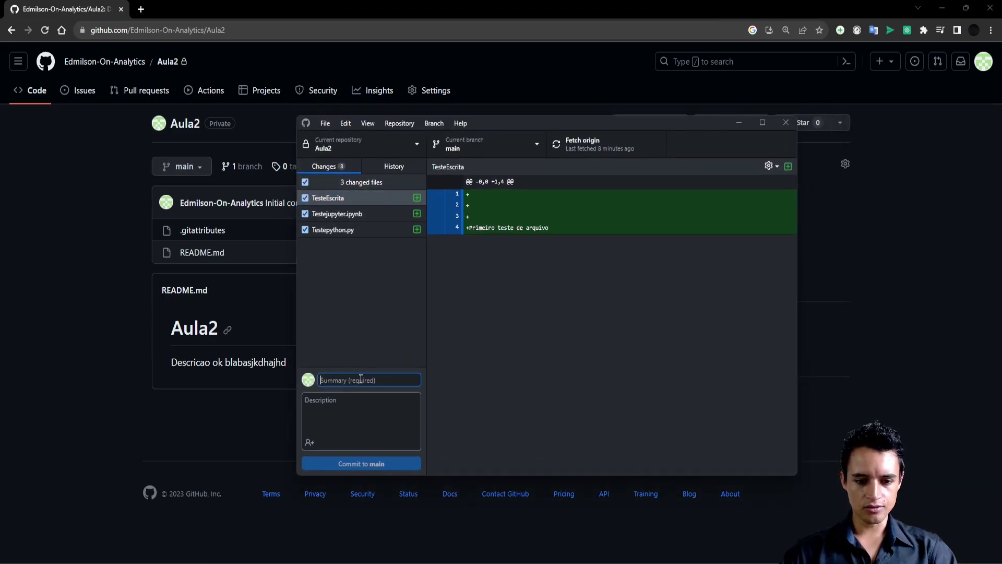
pyautogui.write('Primei')
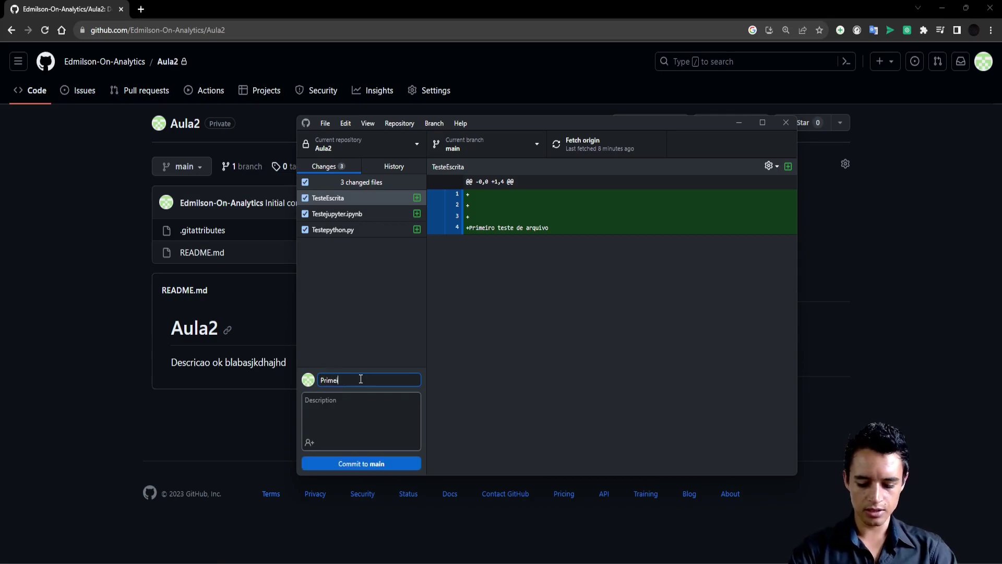
pyautogui.write('roTeste')
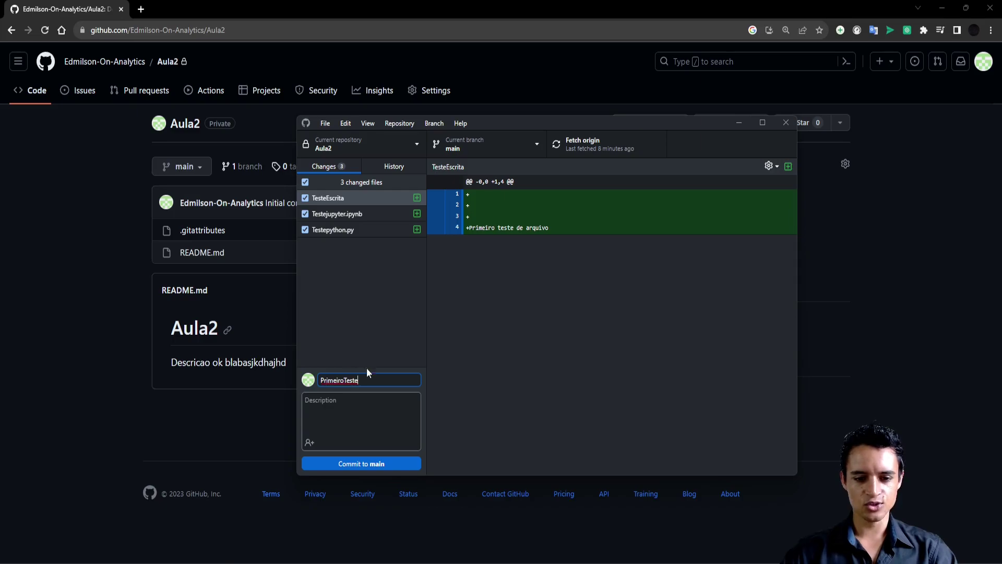
pyautogui.press('Tab')
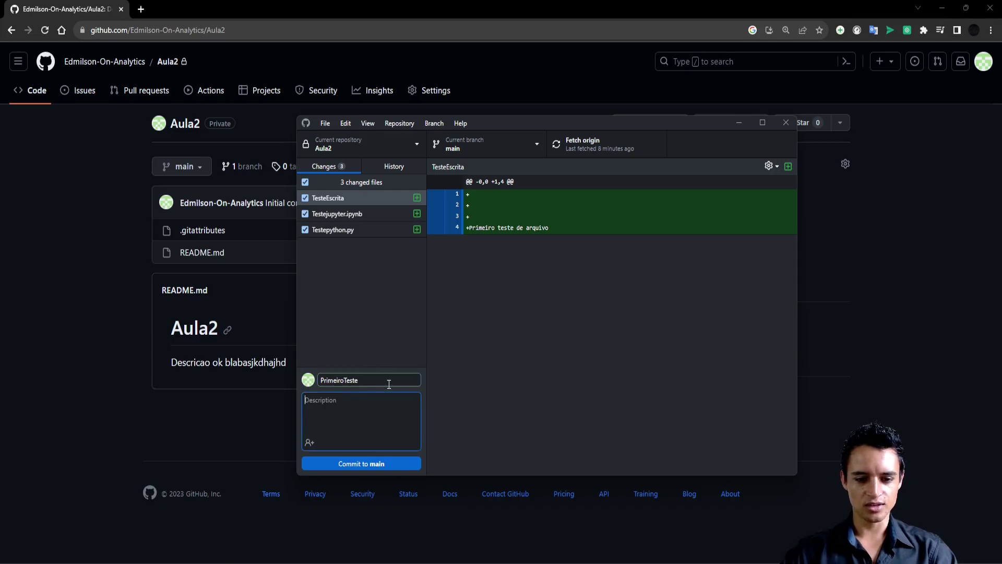
pyautogui.click(358, 466)
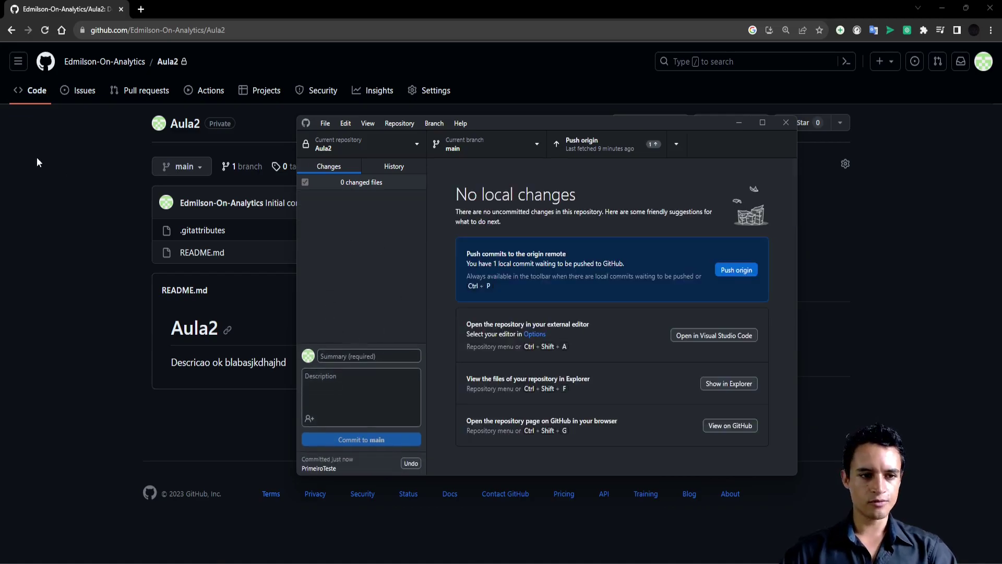
# Switch to the browser and reload the Aula2 repository page to check its file list.
pyautogui.click(97, 188)
pyautogui.click(45, 29)
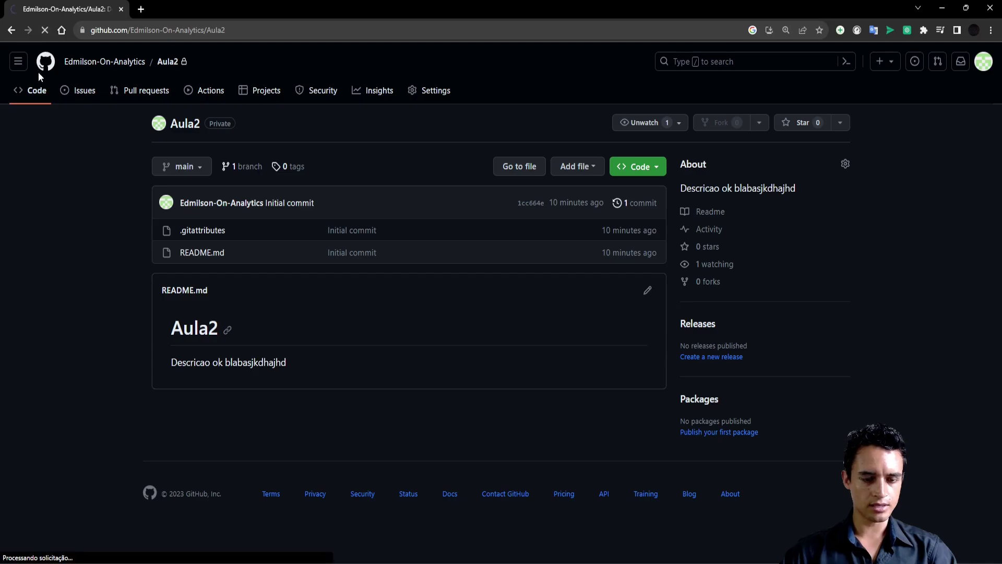
pyautogui.moveTo(401, 234); pyautogui.dragTo(439, 204)
pyautogui.moveTo(419, 256); pyautogui.dragTo(453, 241)
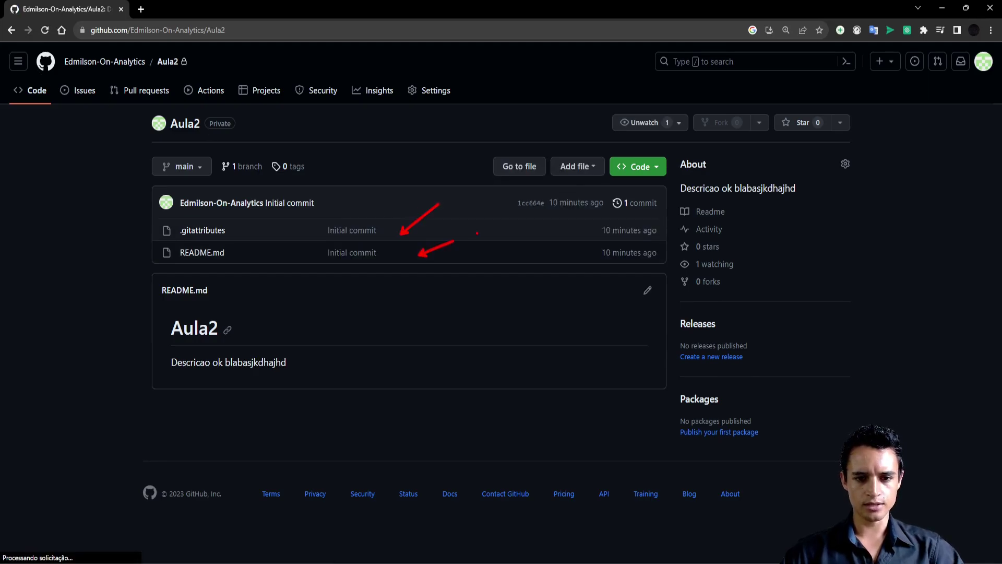
# Switch back to GitHub Desktop and push the local commit to origin.
pyautogui.hotkey('alt', 'Tab')
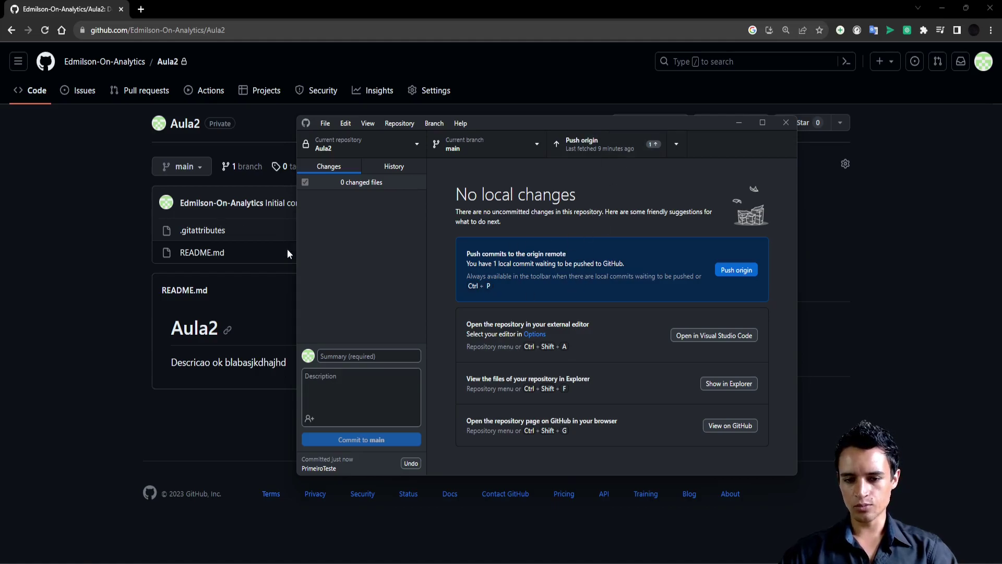
pyautogui.moveTo(698, 242); pyautogui.dragTo(769, 291)
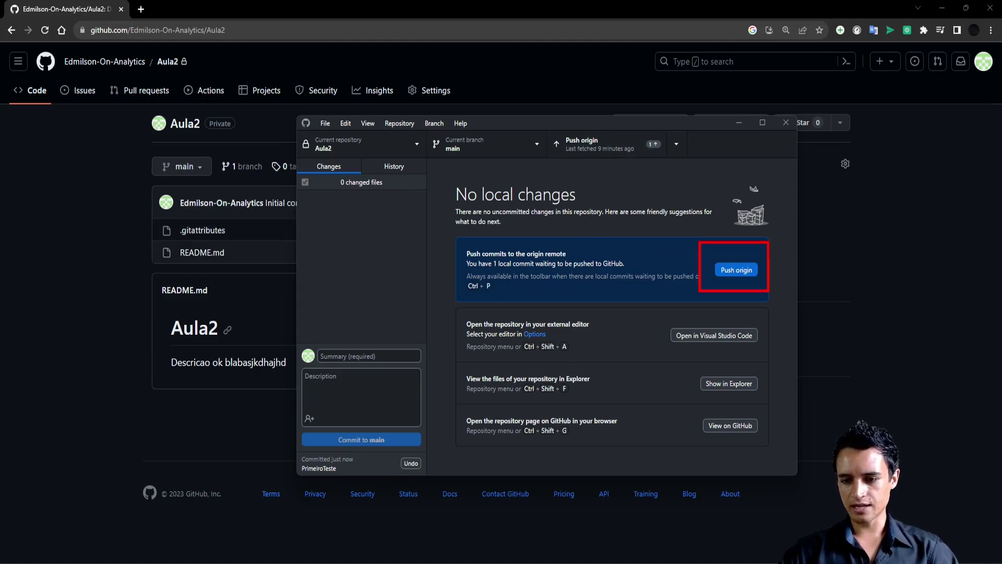
pyautogui.moveTo(546, 126); pyautogui.dragTo(683, 166)
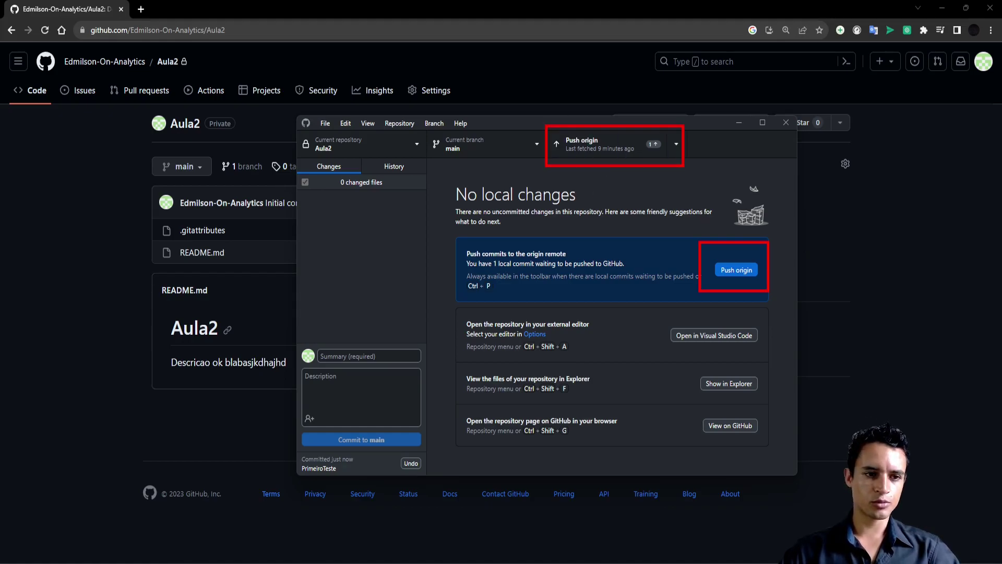
pyautogui.moveTo(27, 49); pyautogui.dragTo(165, 95)
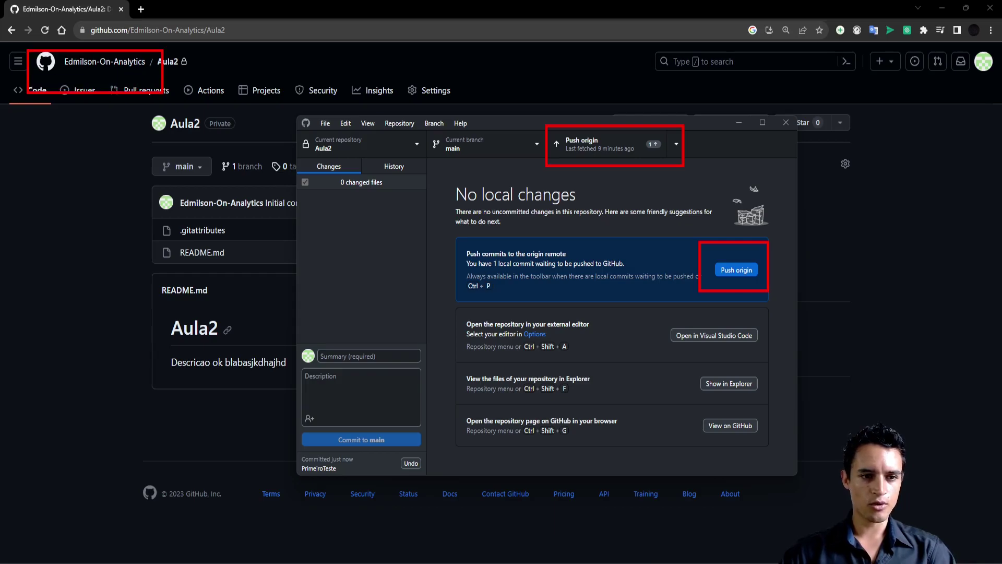
pyautogui.press('Escape')
pyautogui.click(742, 270)
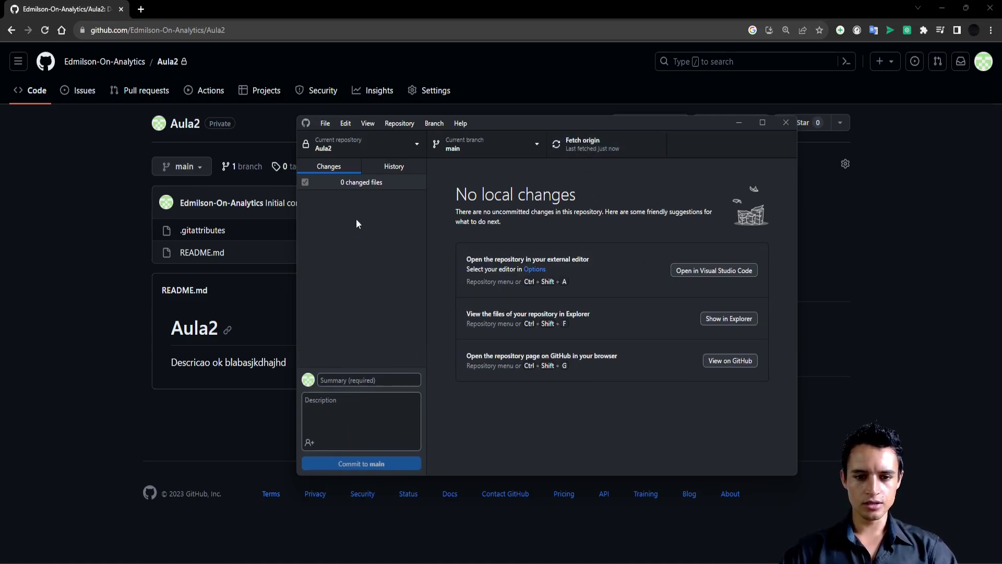
# Reload the Aula2 repository page in the browser, view its commit history, and return to the file list.
pyautogui.click(93, 197)
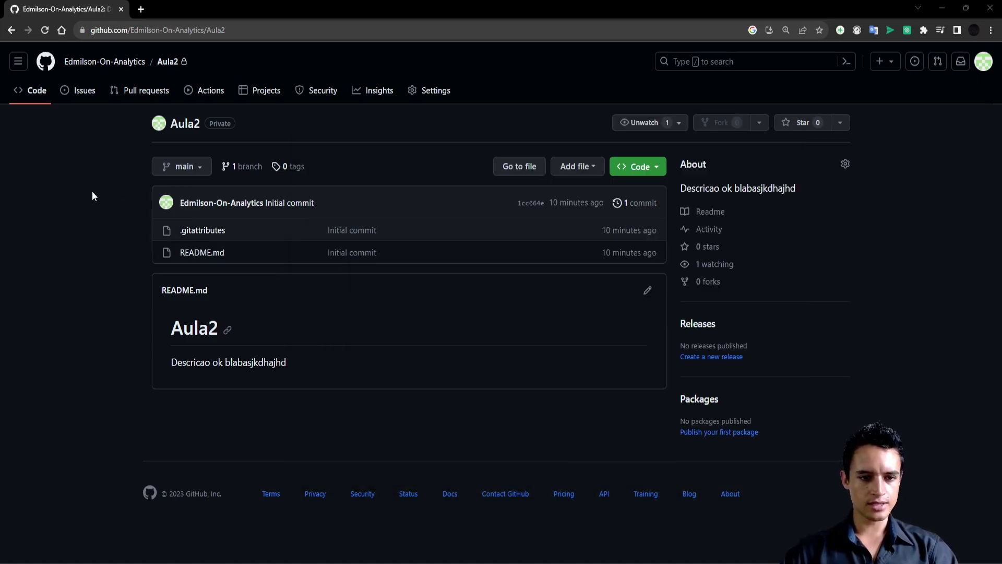
pyautogui.click(46, 31)
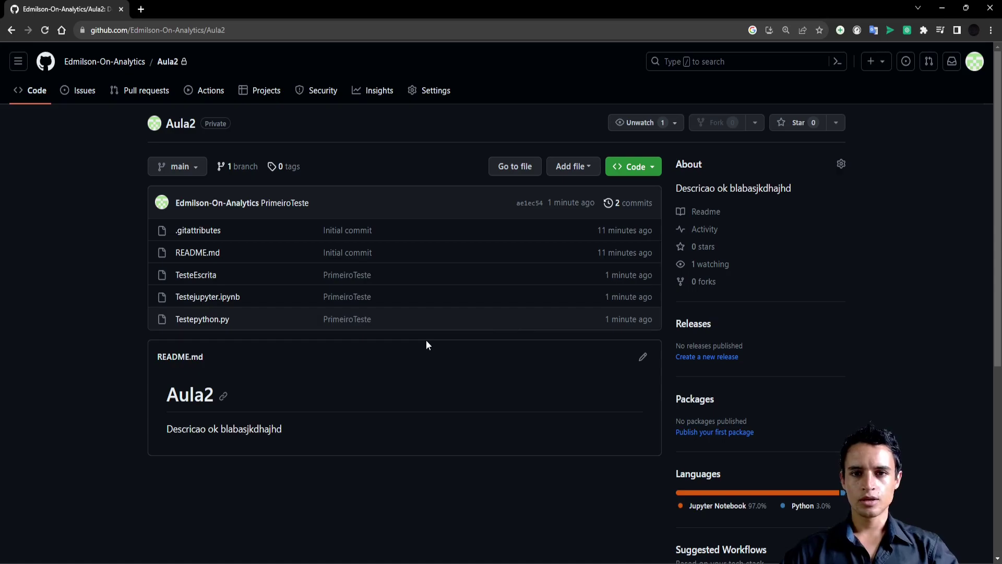
pyautogui.click(635, 204)
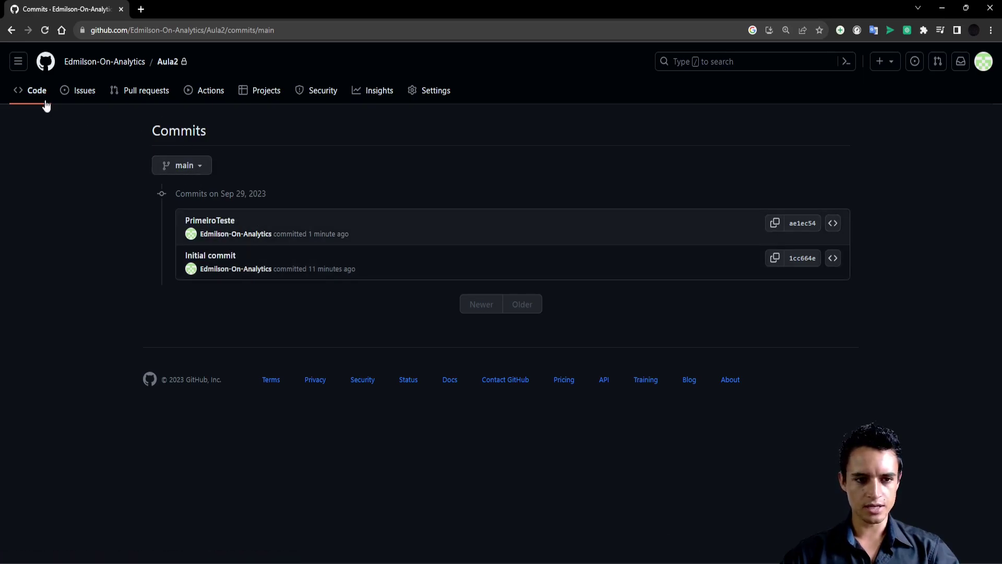
pyautogui.click(20, 31)
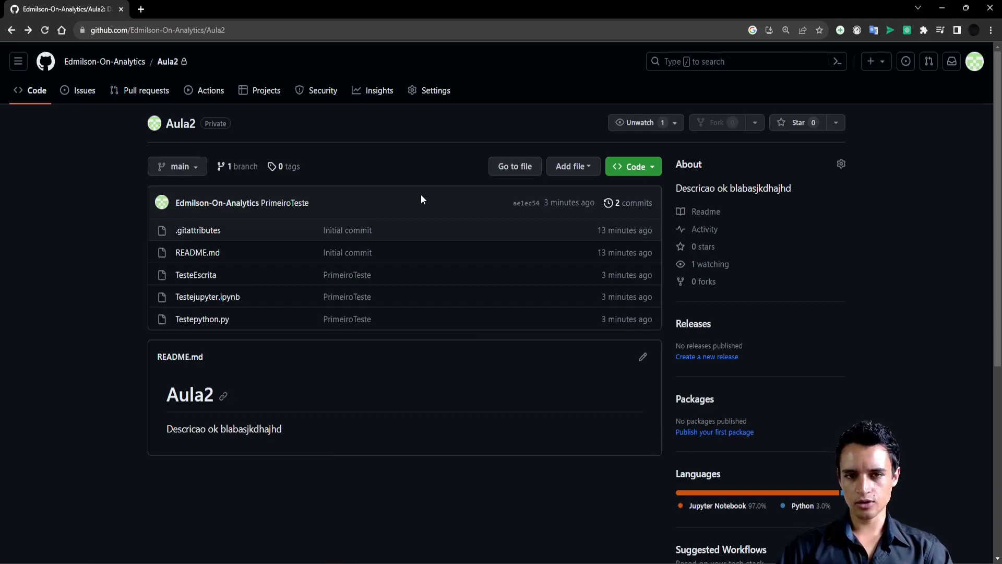
# Switch to Visual Studio Code and create a file named "nao controlado teste" in the AULA2 folder.
pyautogui.click(700, 514)
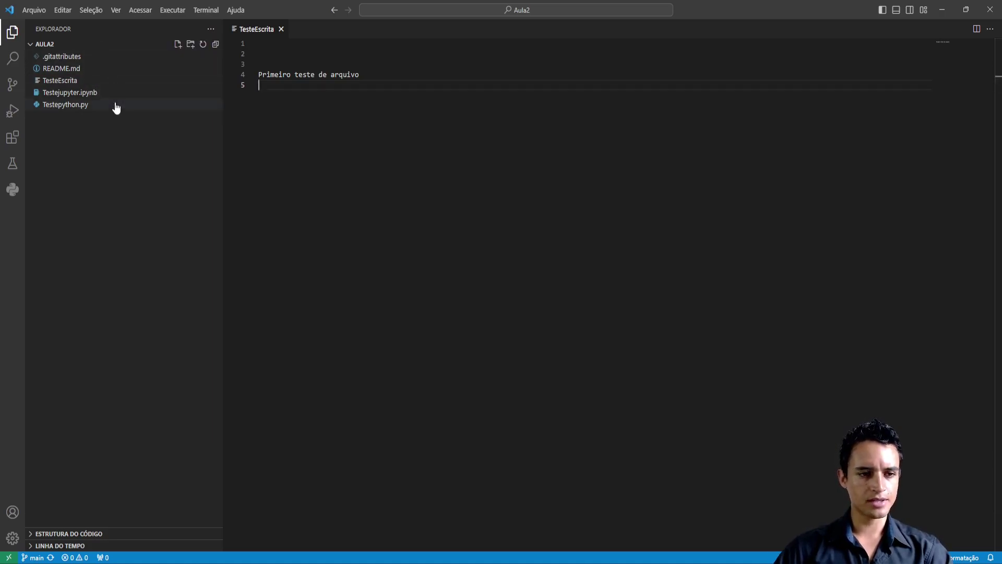
pyautogui.click(178, 45)
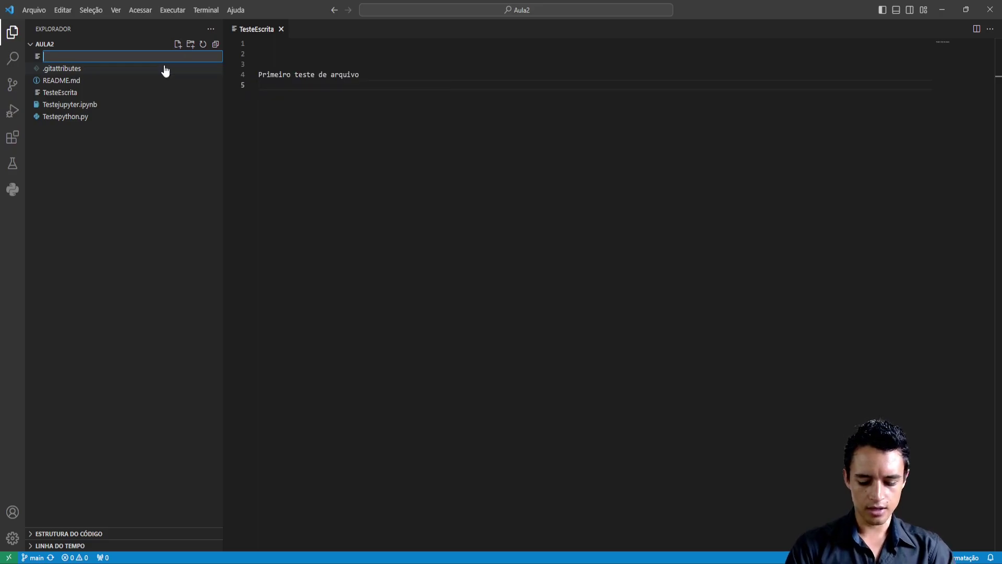
pyautogui.write('nao contro')
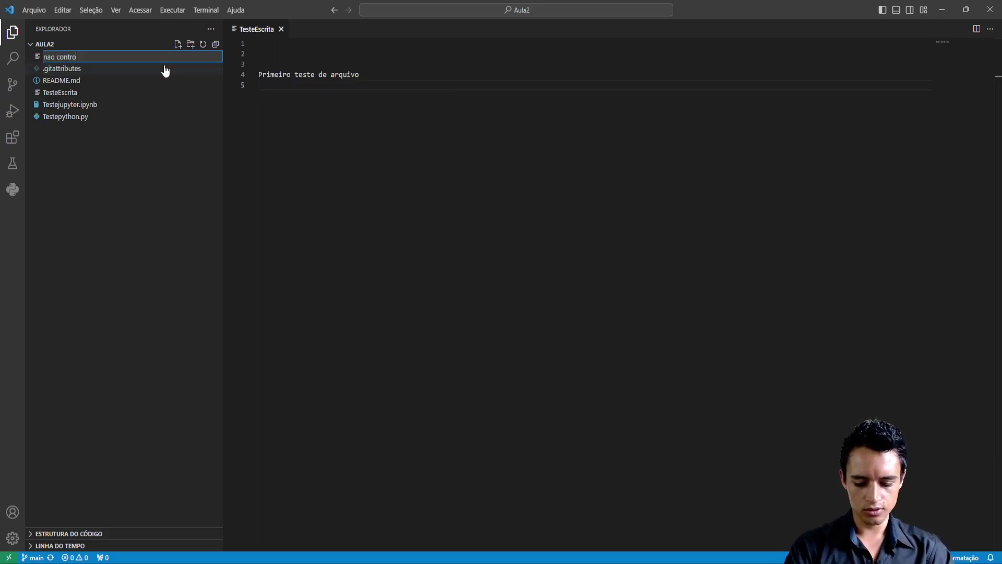
pyautogui.write('lado teste')
pyautogui.press('Return')
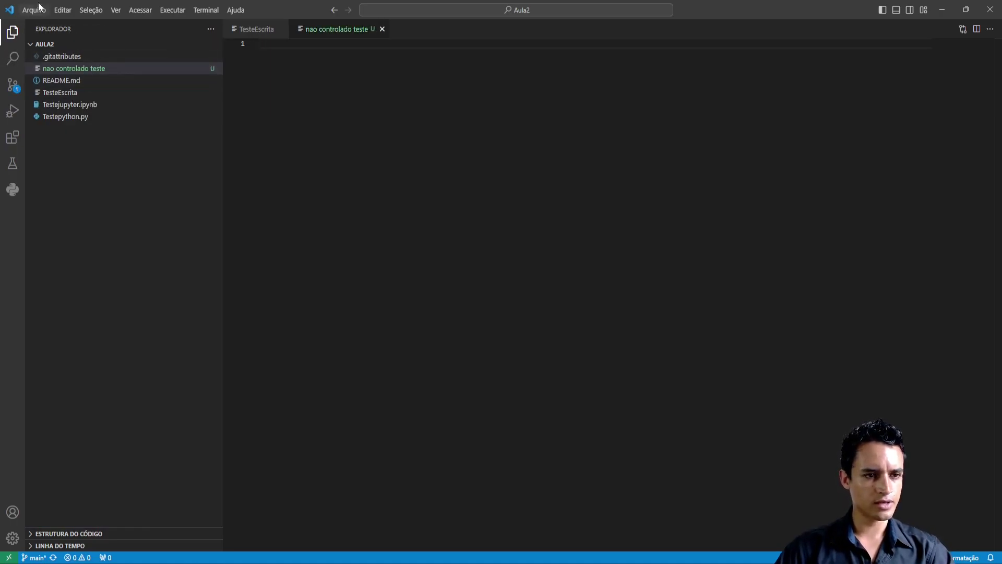
pyautogui.click(63, 10)
pyautogui.click(63, 227)
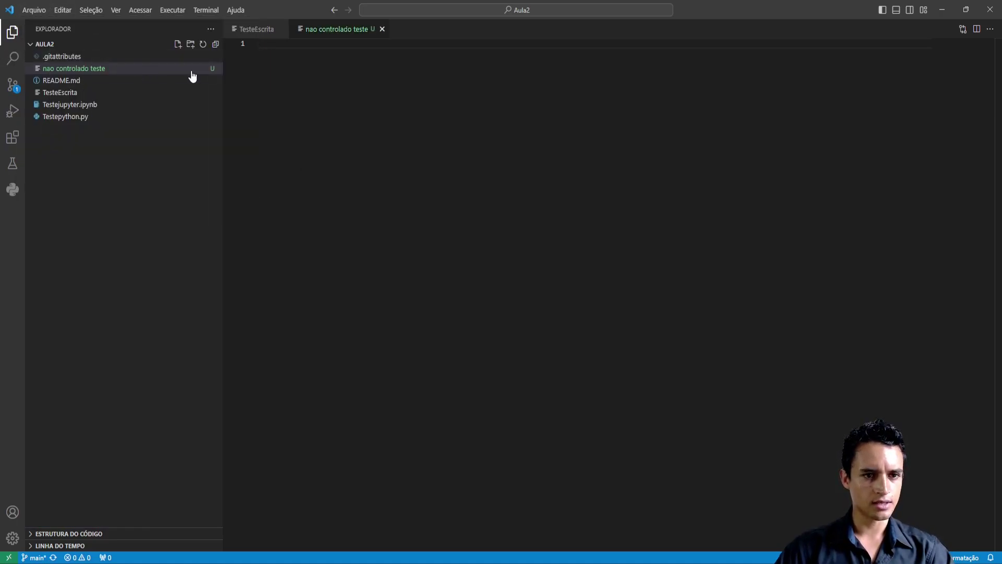
pyautogui.moveTo(215, 75)
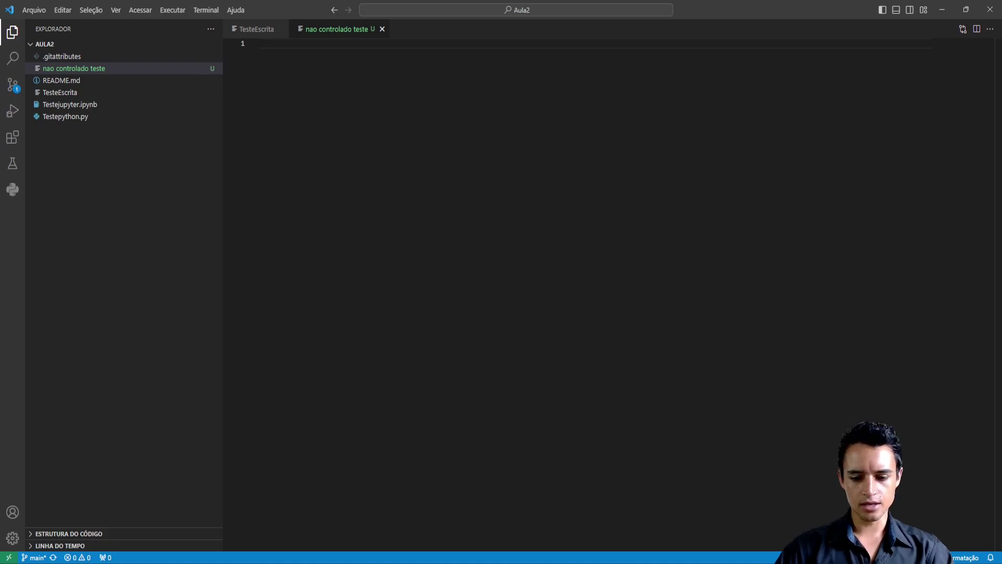
# Switch to GitHub Desktop and commit the new file to main with the summary "controla".
pyautogui.hotkey('alt', 'Tab')
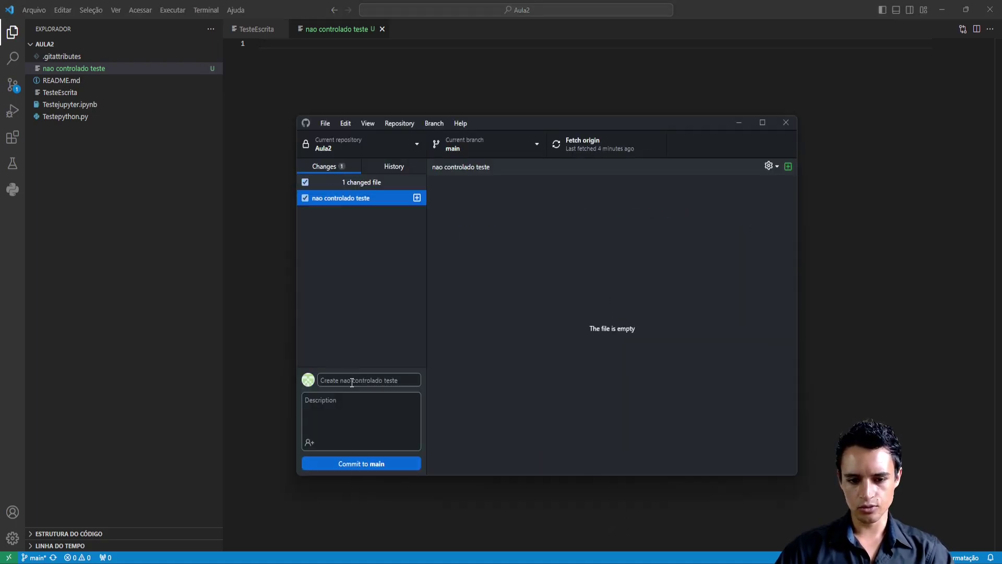
pyautogui.click(352, 382)
pyautogui.write('controla')
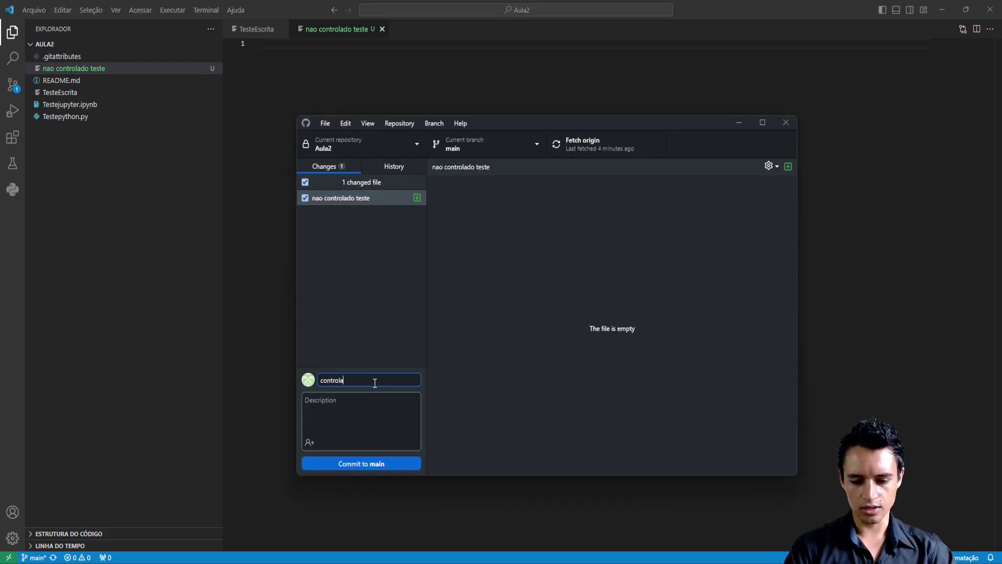
pyautogui.click(382, 464)
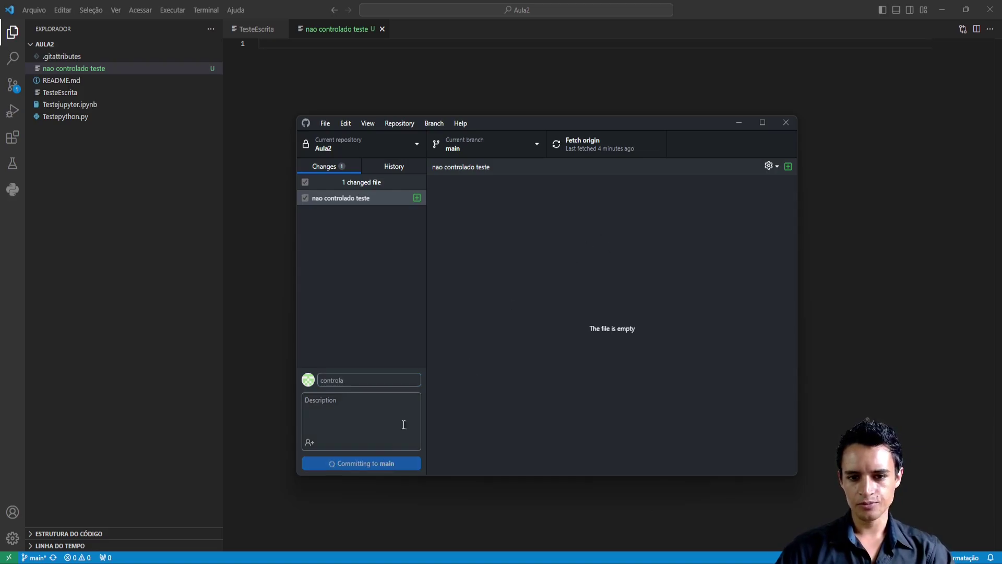
# Push the "controla" commit to origin, then switch to the browser and reload the Aula2 repository page.
pyautogui.click(736, 269)
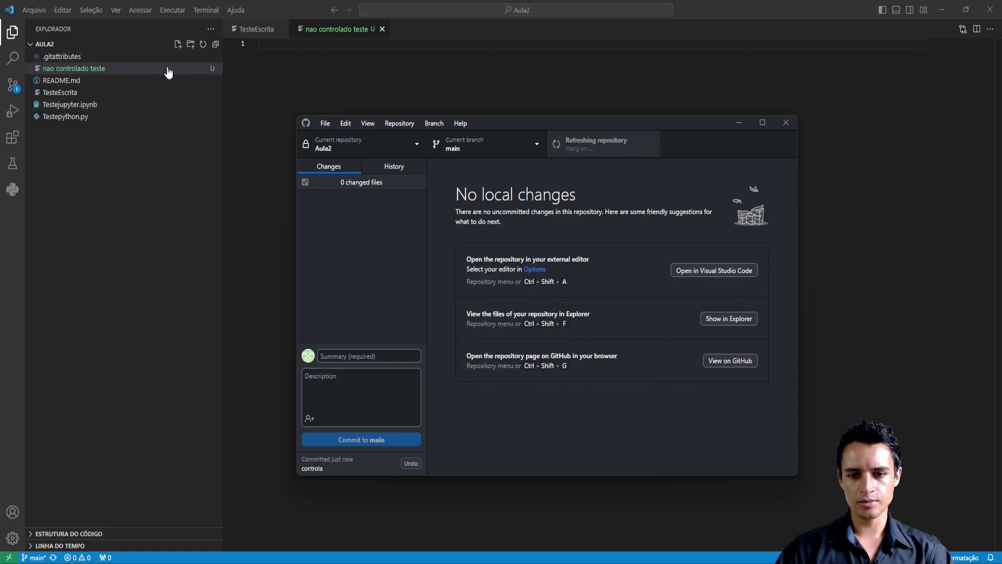
pyautogui.click(263, 97)
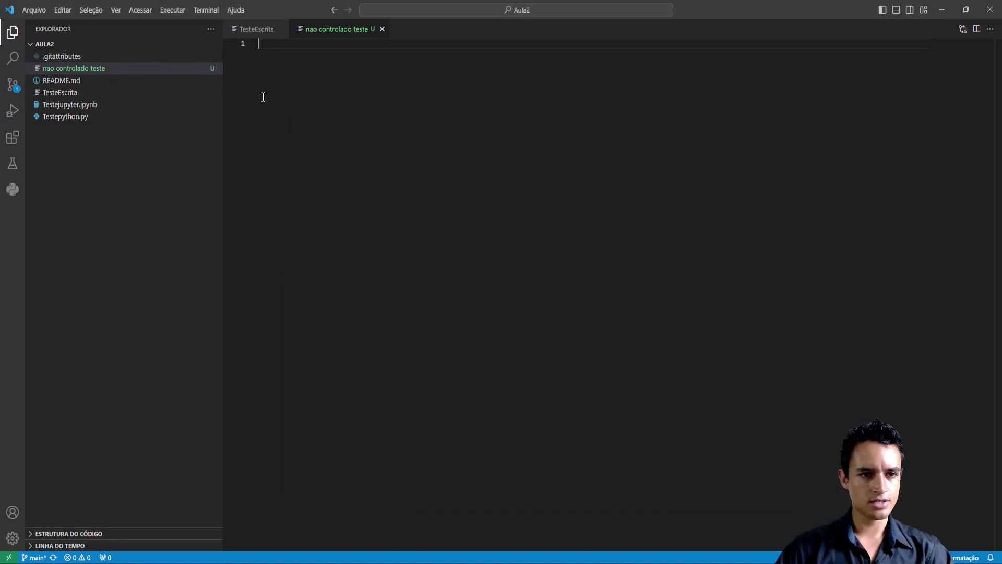
pyautogui.click(34, 10)
pyautogui.click(351, 154)
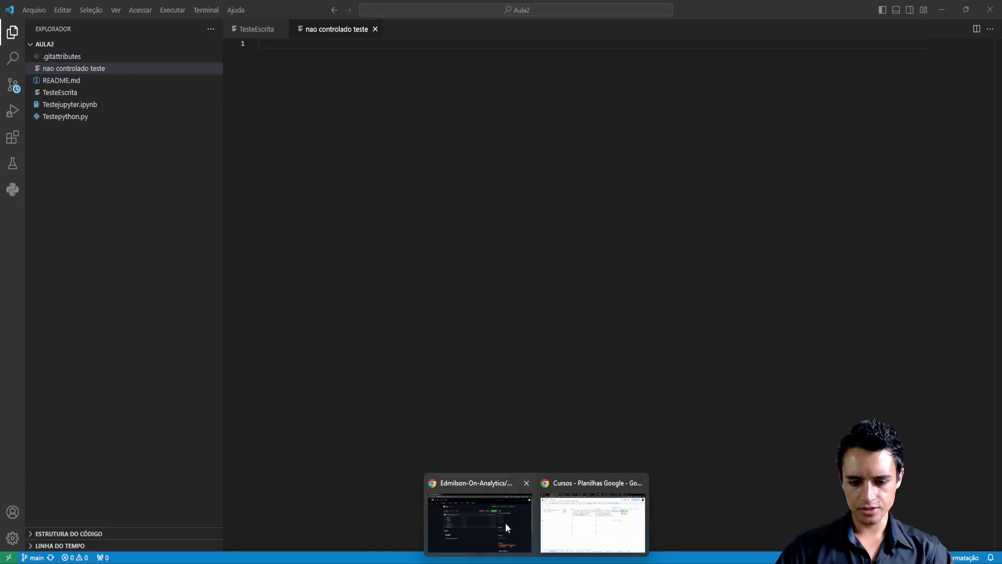
pyautogui.click(509, 527)
pyautogui.click(45, 30)
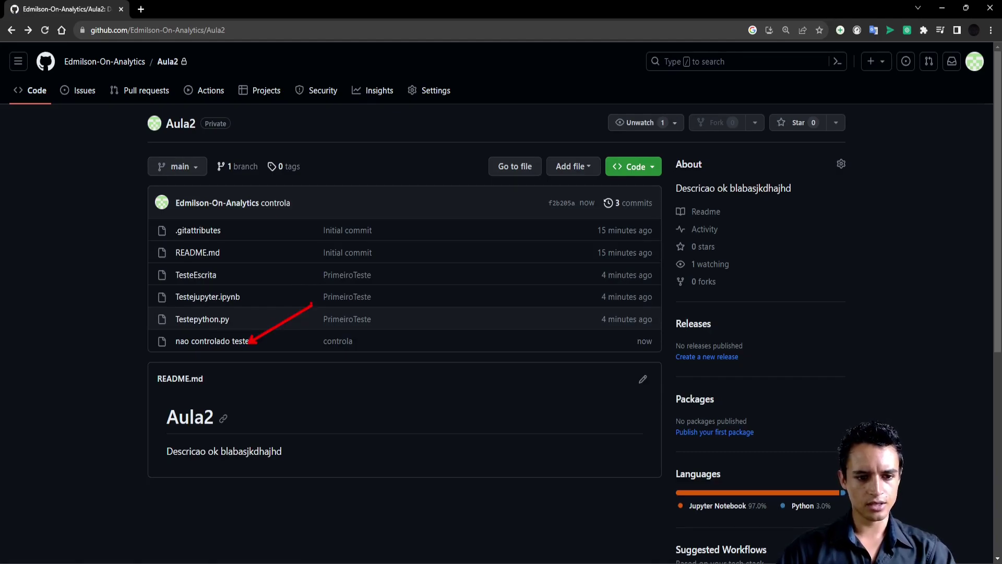
# Switch to Visual Studio Code, close the "nao controlado teste" file, and select TesteEscrita in the AULA2 folder.
pyautogui.click(689, 561)
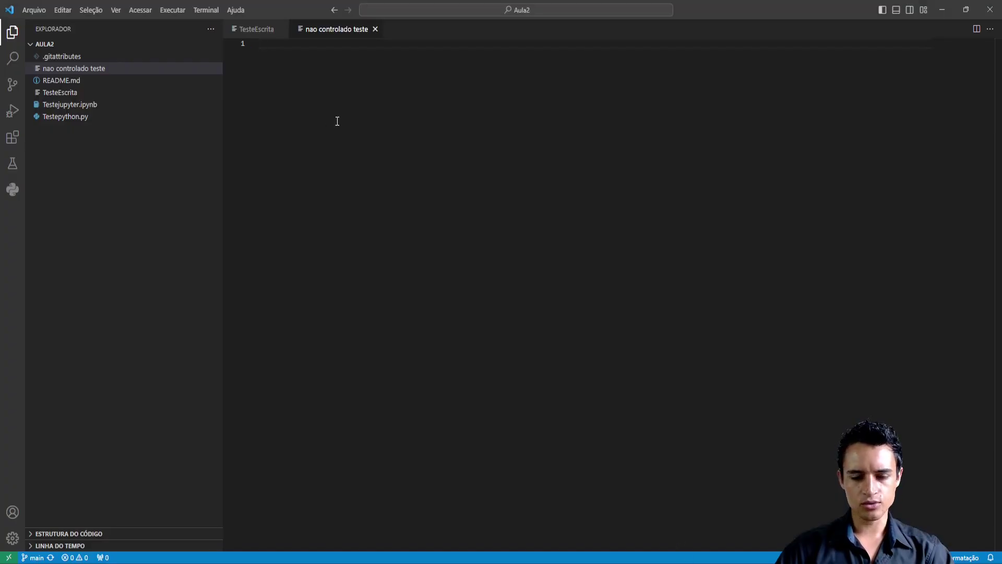
pyautogui.click(375, 29)
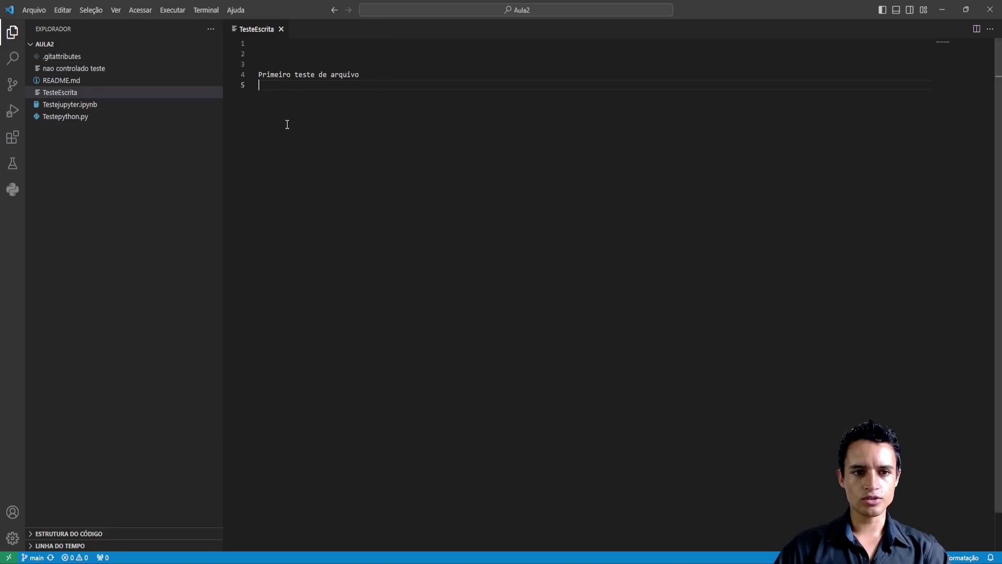
pyautogui.click(177, 90)
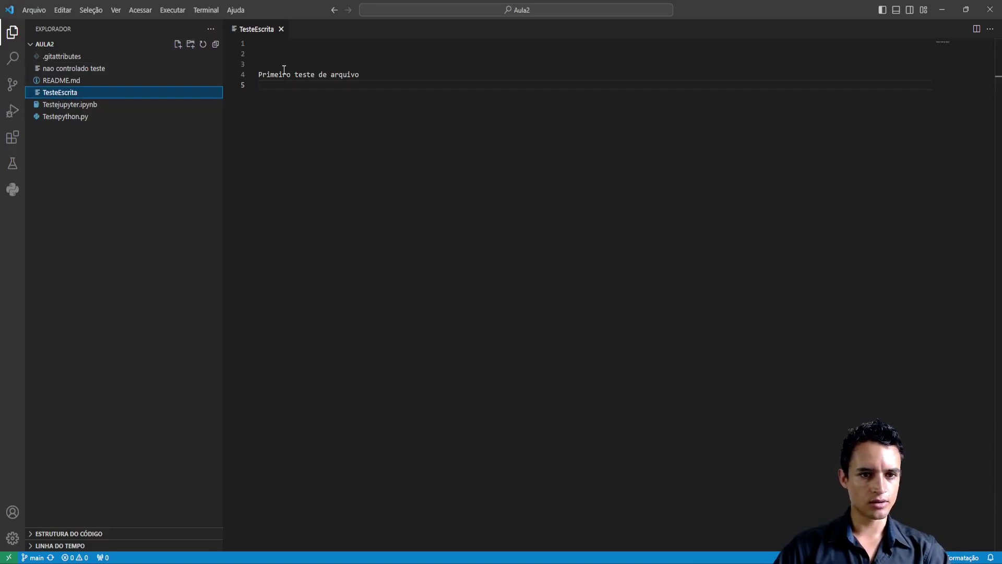
# Add the line "Segundo teste editado" below "Primeiro teste de arquivo" in TesteEscrita and save the file.
pyautogui.click(365, 76)
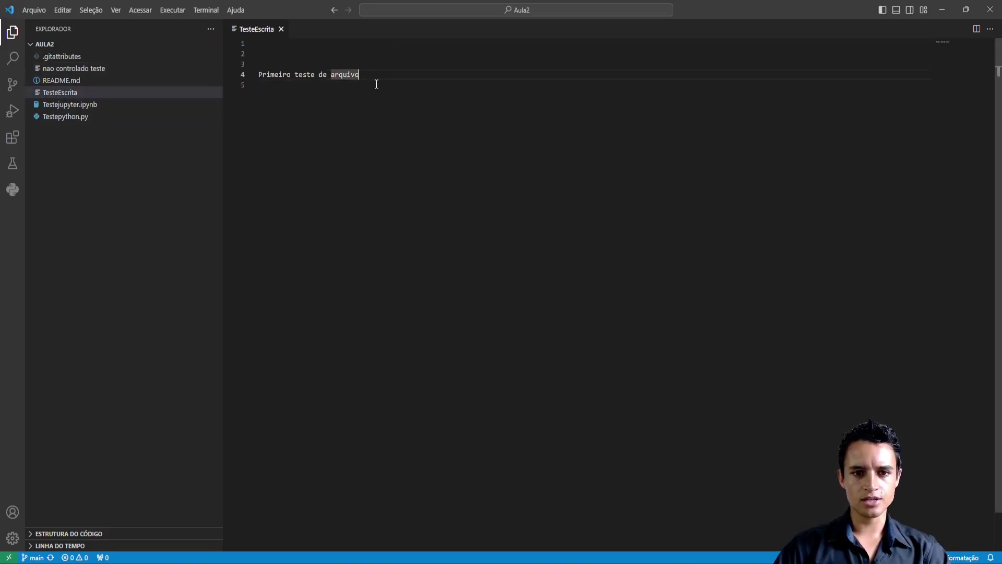
pyautogui.press('Return')
pyautogui.write('Segu')
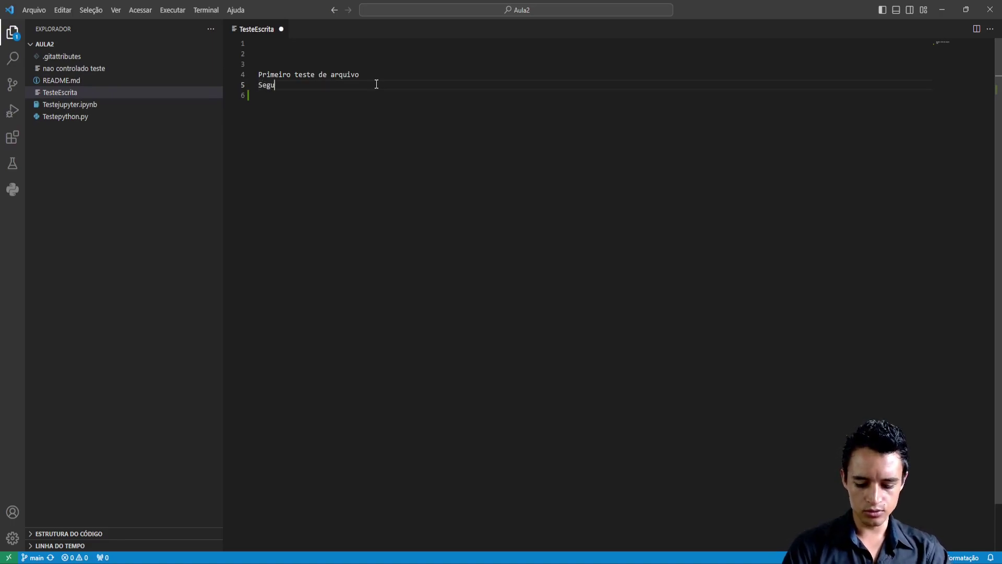
pyautogui.write('ndo teste editado')
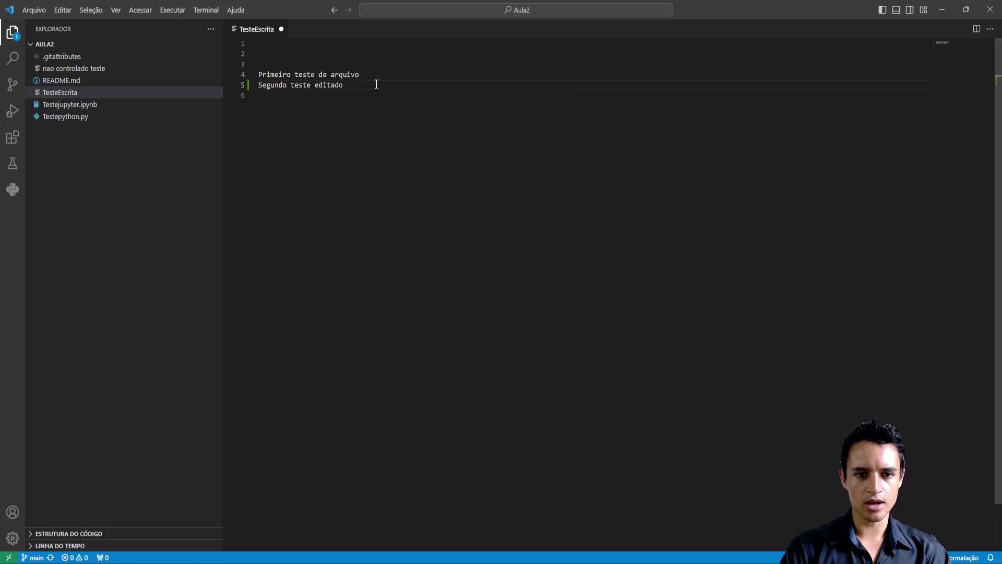
pyautogui.press('Down')
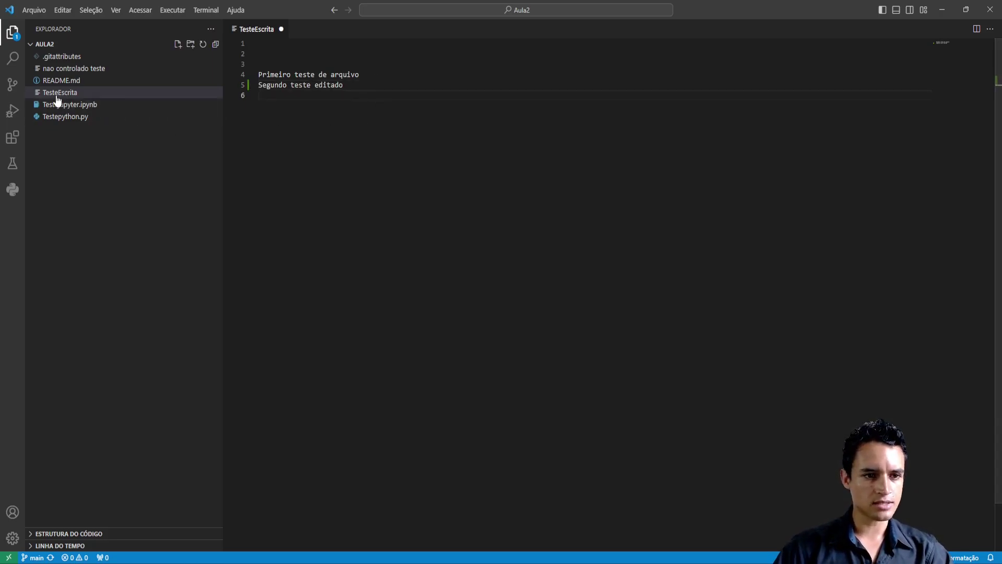
pyautogui.click(30, 8)
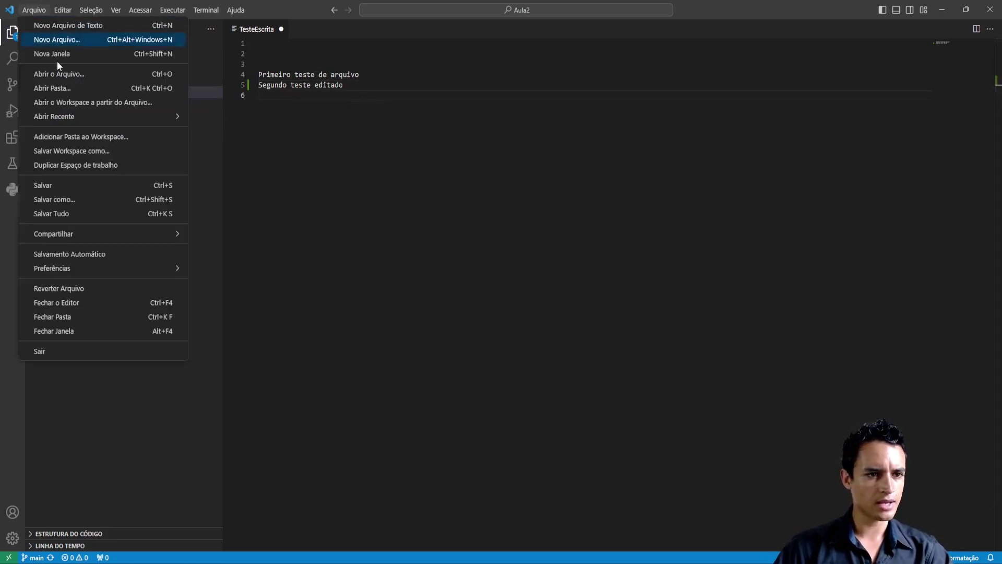
pyautogui.click(60, 185)
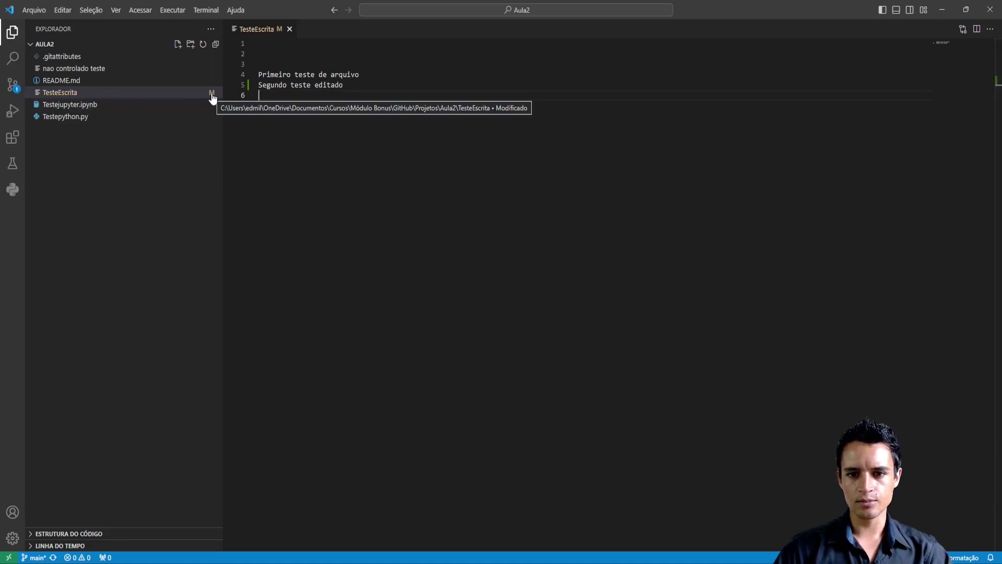
# Switch to GitHub Desktop to review the pending TesteEscrita change, and return to Visual Studio Code.
pyautogui.click(377, 86)
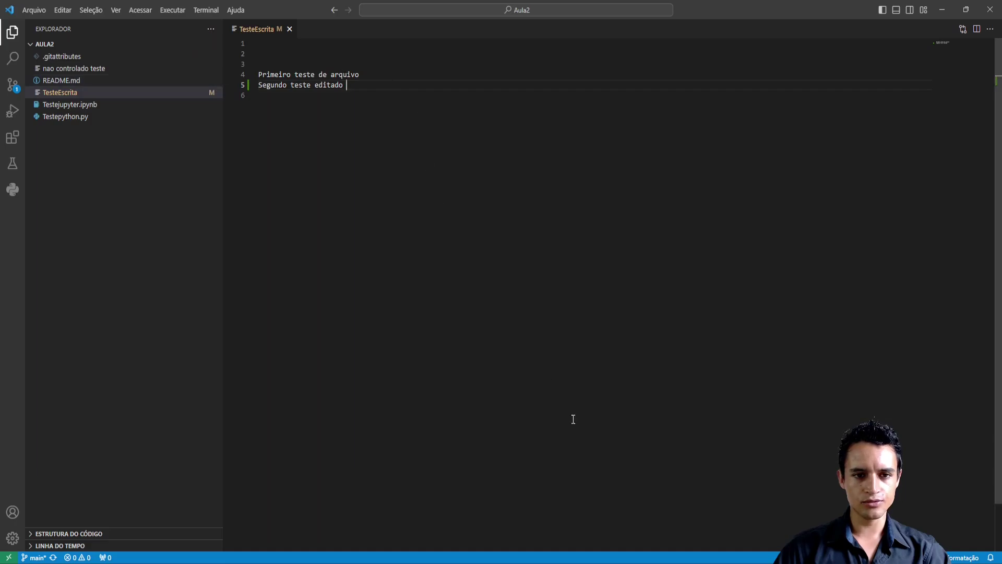
pyautogui.hotkey('alt', 'Tab')
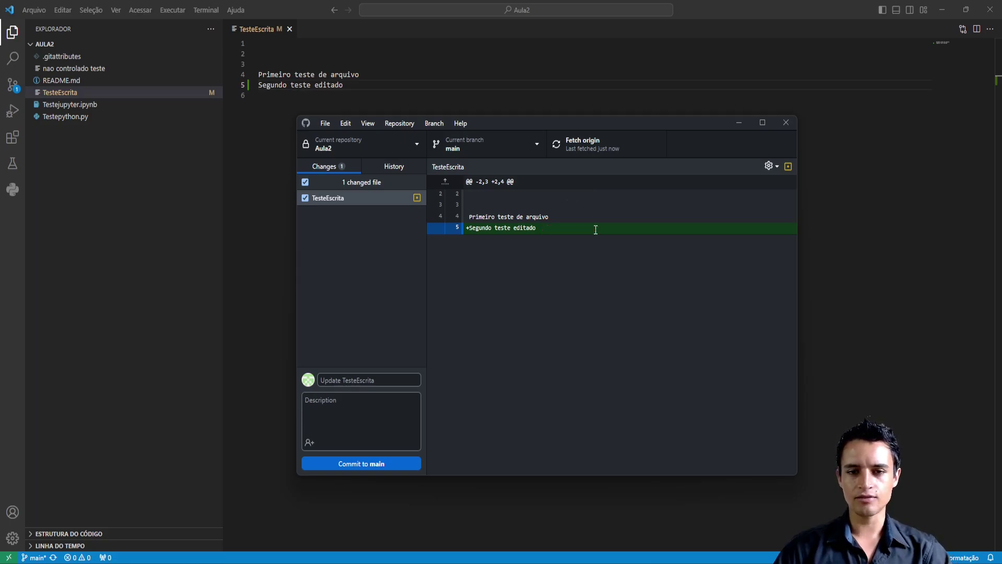
pyautogui.click(381, 96)
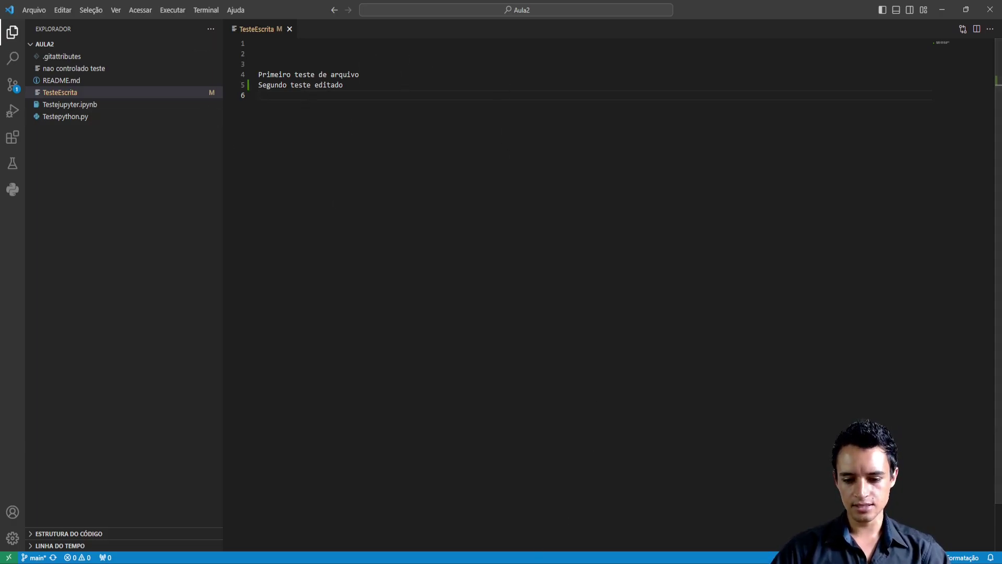
# Look at the Aula2 repository page in the browser and the local Aula2 folder in File Explorer, returning to Visual Studio Code.
pyautogui.moveTo(514, 559)
pyautogui.click(500, 528)
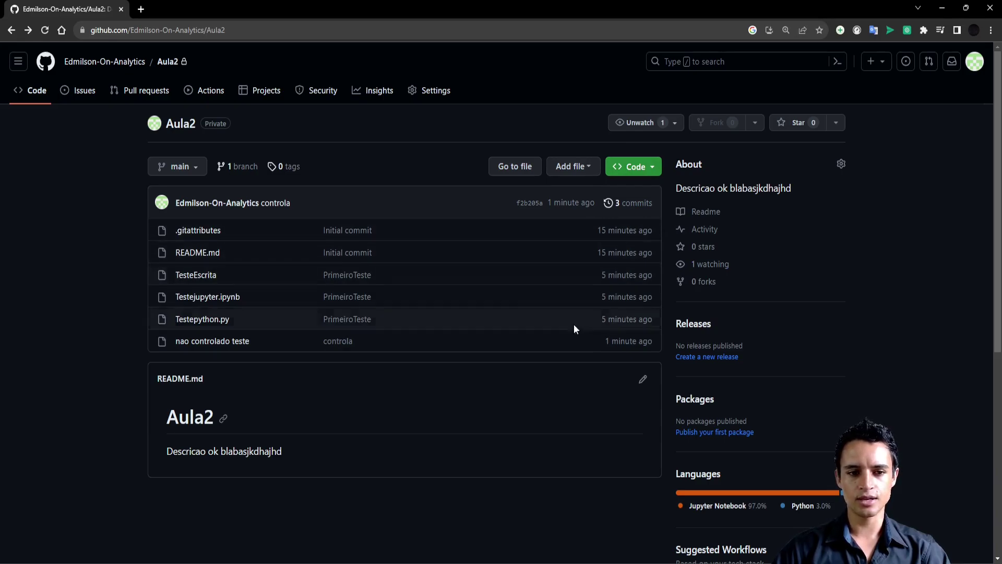
pyautogui.hotkey('alt', 'Tab')
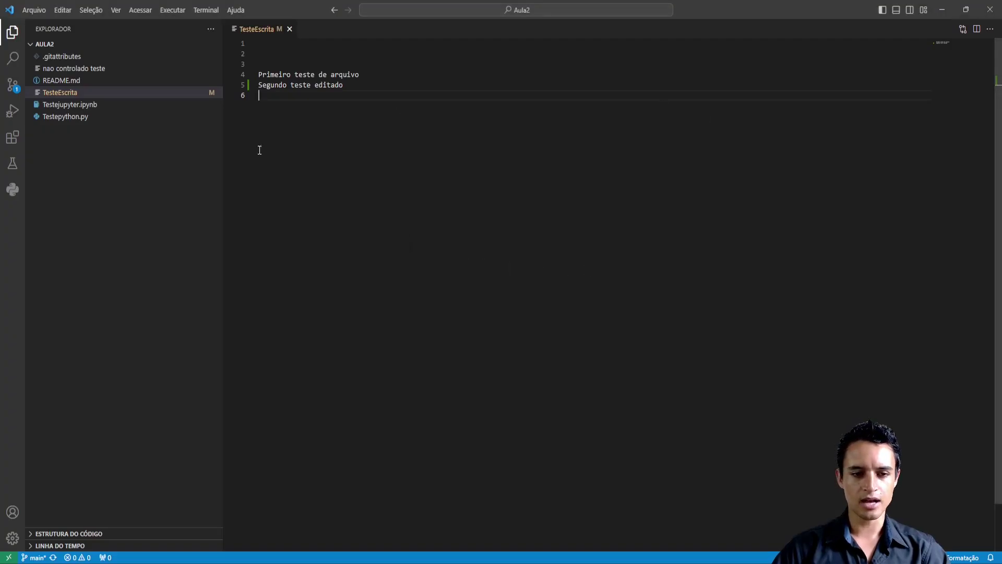
pyautogui.moveTo(472, 561)
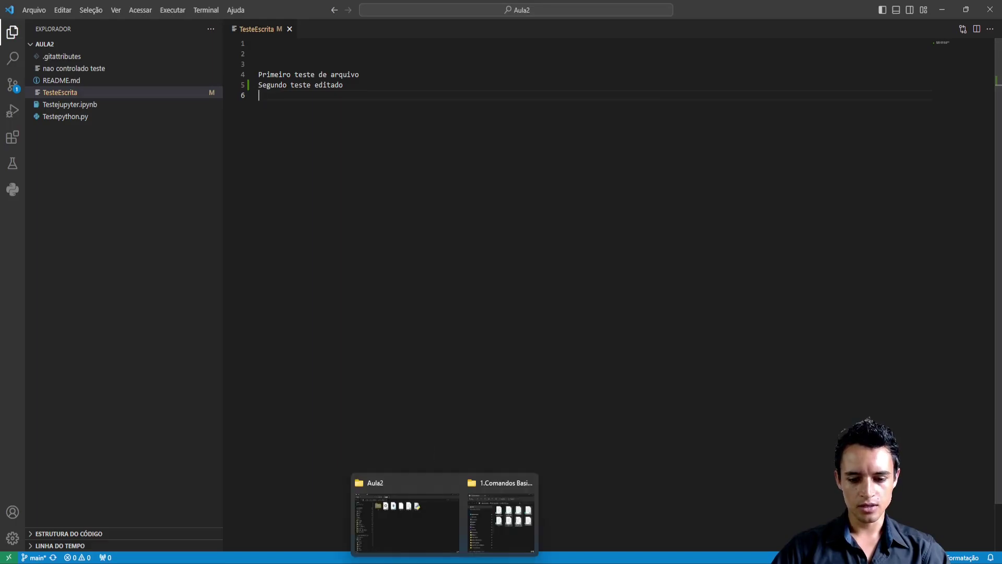
pyautogui.click(398, 530)
pyautogui.hotkey('alt', 'Tab')
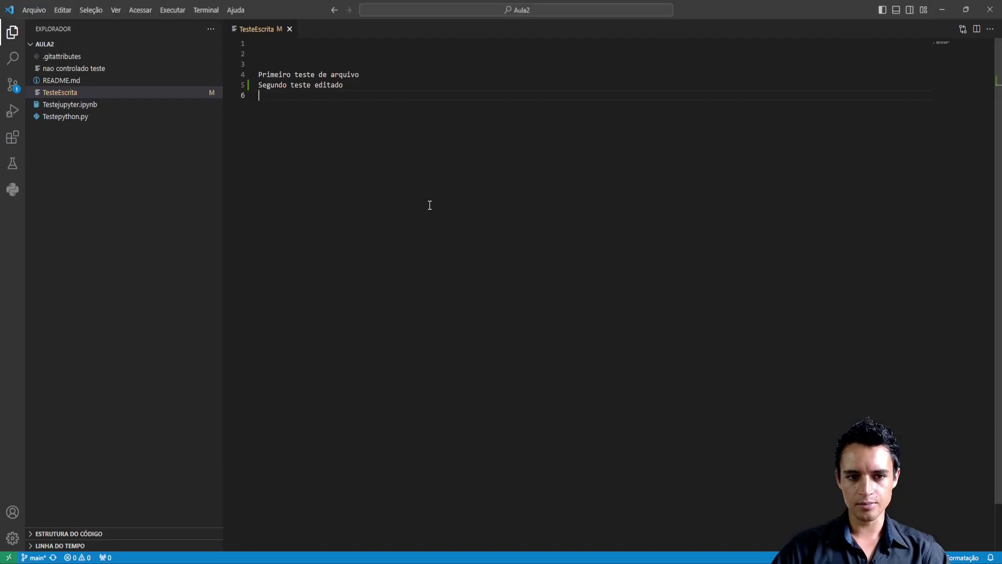
# Switch to GitHub Desktop and commit the TesteEscrita change to main with summary "edicaoteste" and description "adasdasd".
pyautogui.moveTo(627, 561)
pyautogui.click(615, 518)
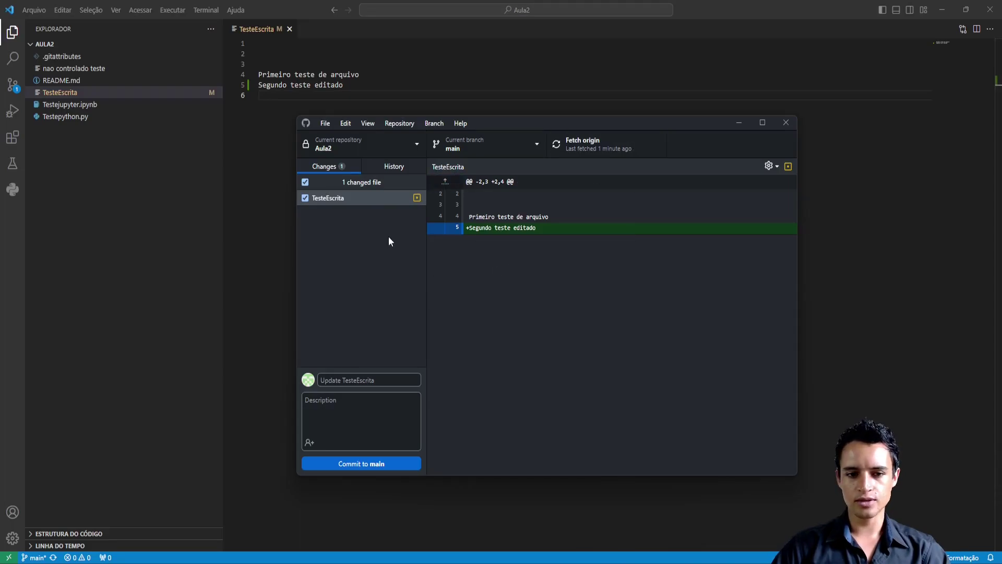
pyautogui.click(346, 383)
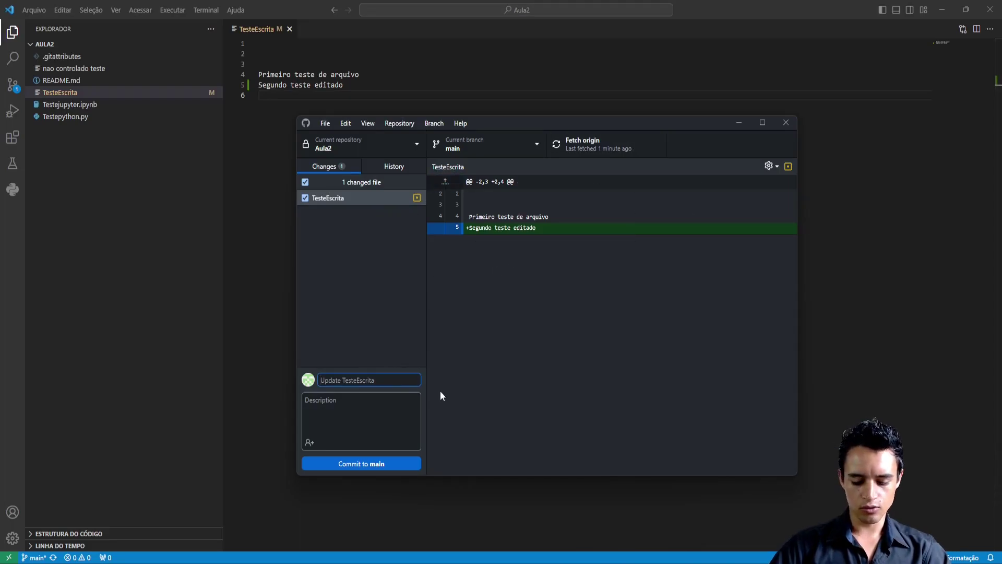
pyautogui.write('edicaotest')
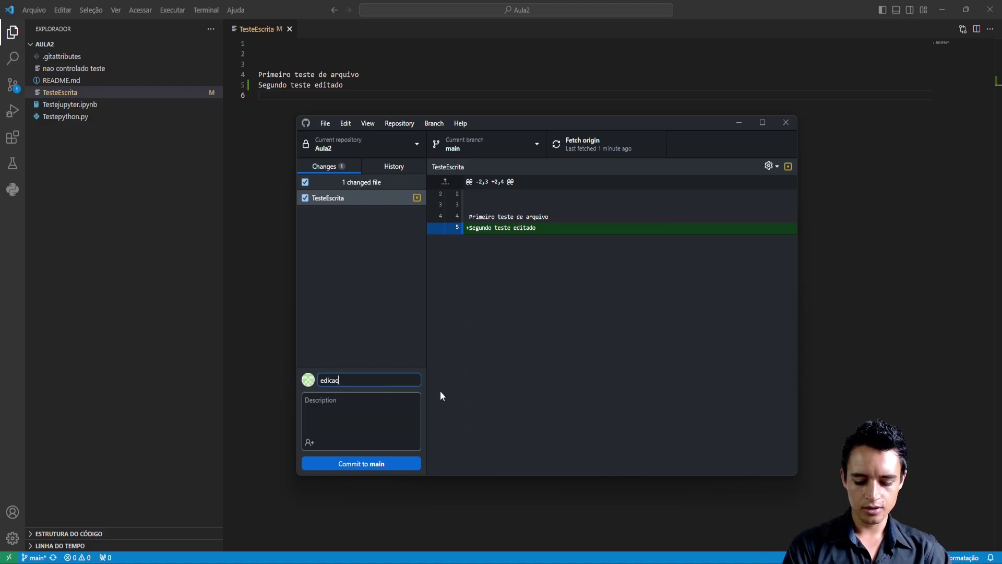
pyautogui.write('e')
pyautogui.click(346, 405)
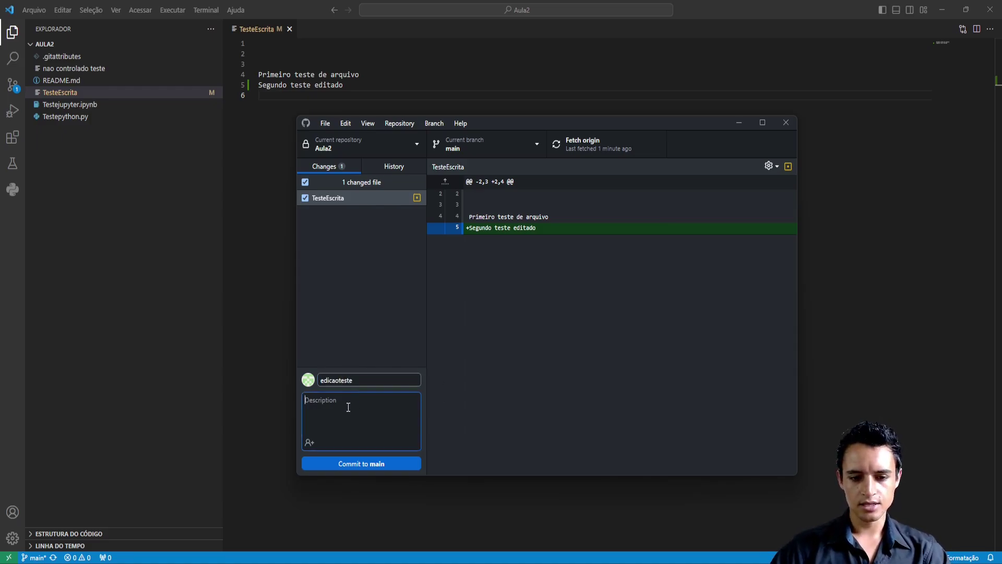
pyautogui.write('adasdasd')
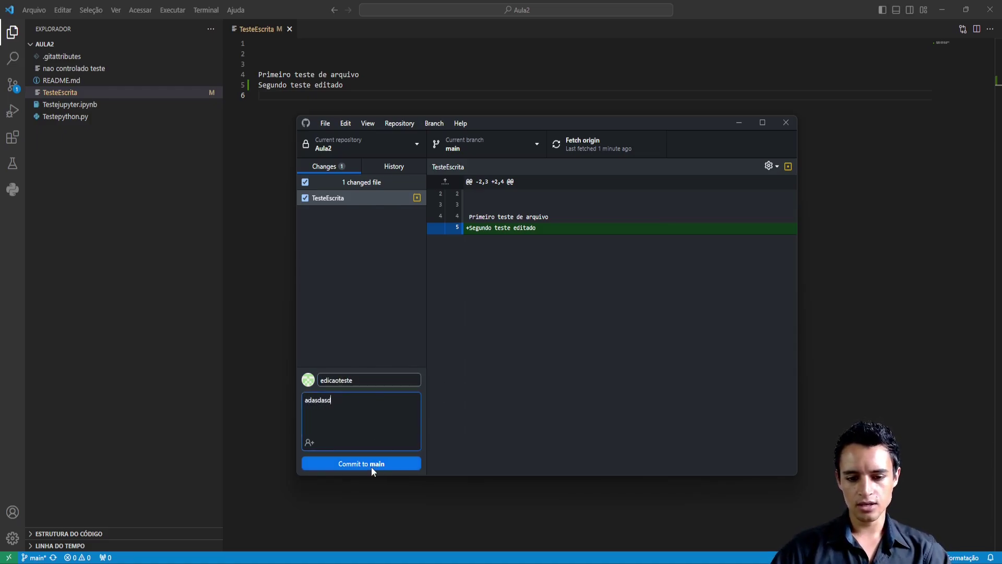
pyautogui.click(371, 464)
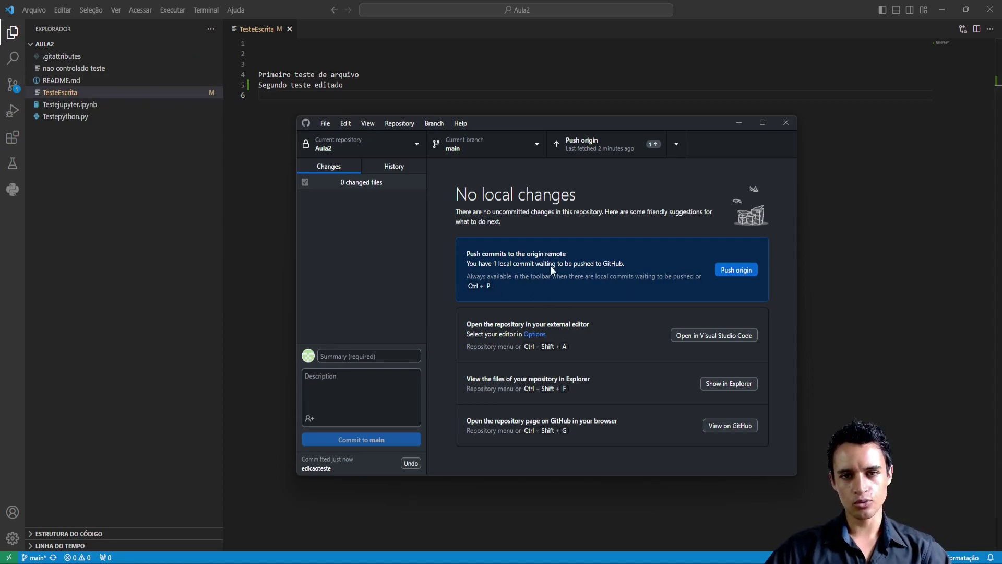
# Push the "edicaoteste" commit to origin and reload the Aula2 repository page in the browser.
pyautogui.click(742, 277)
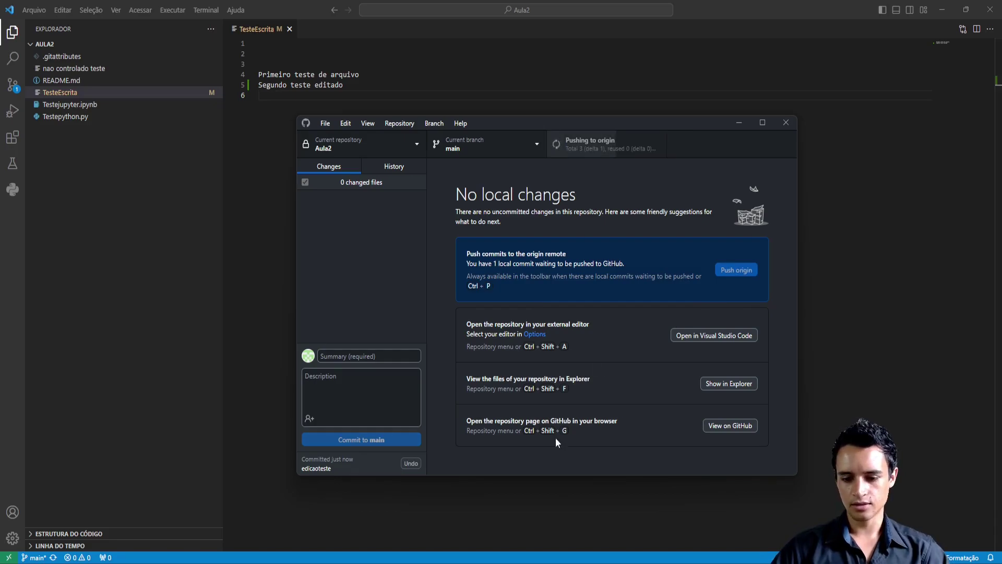
pyautogui.hotkey('alt', 'Tab')
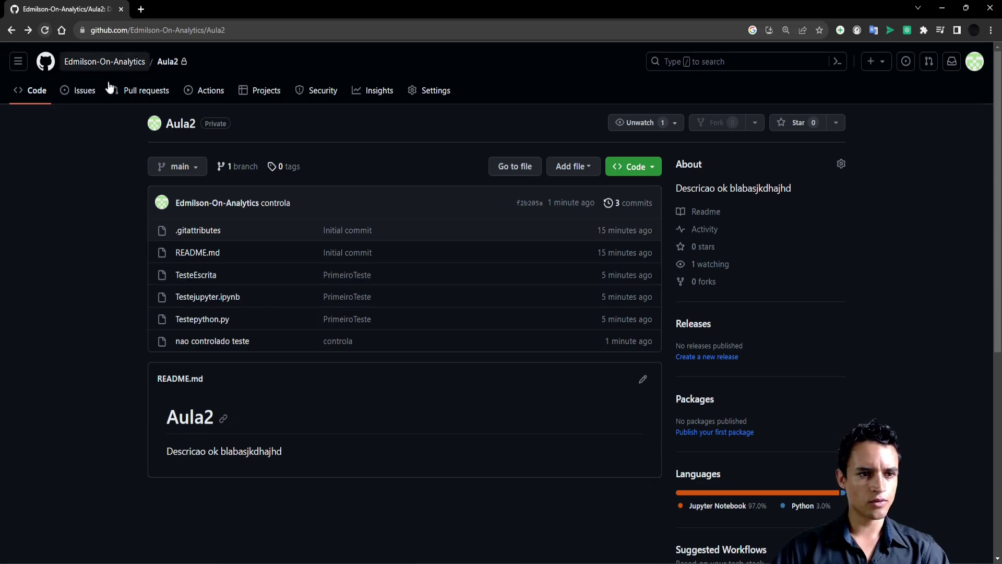
pyautogui.hotkey('alt', 'Tab')
pyautogui.click(79, 136)
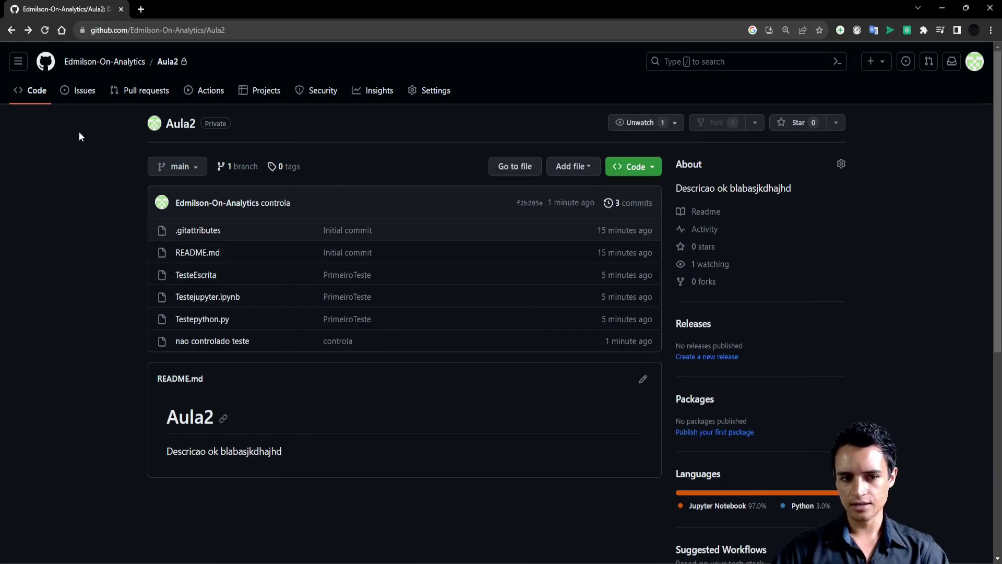
pyautogui.click(45, 30)
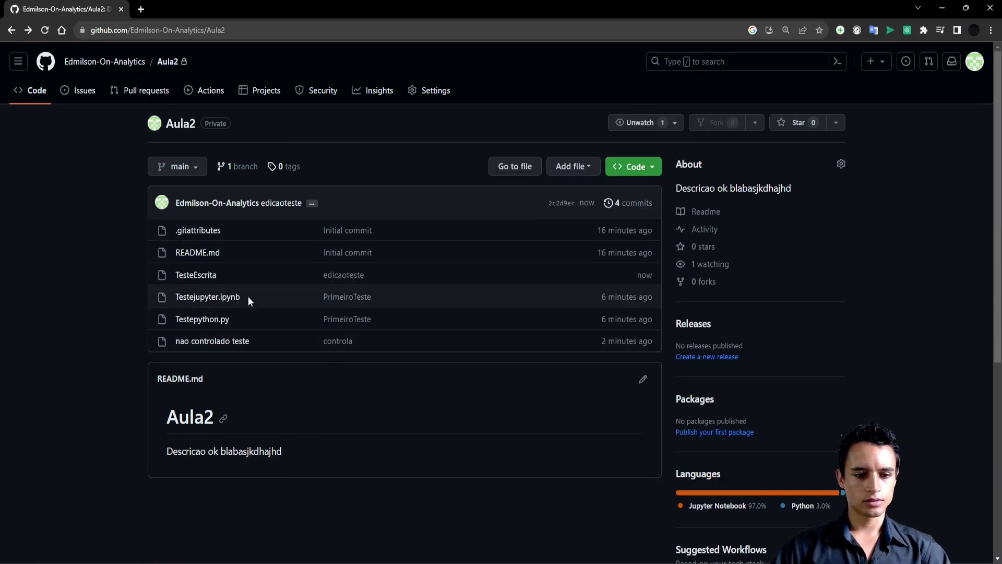
# Check the TesteEscrita entry in the repository's file list and open the file to examine its content.
pyautogui.moveTo(166, 265); pyautogui.dragTo(238, 289)
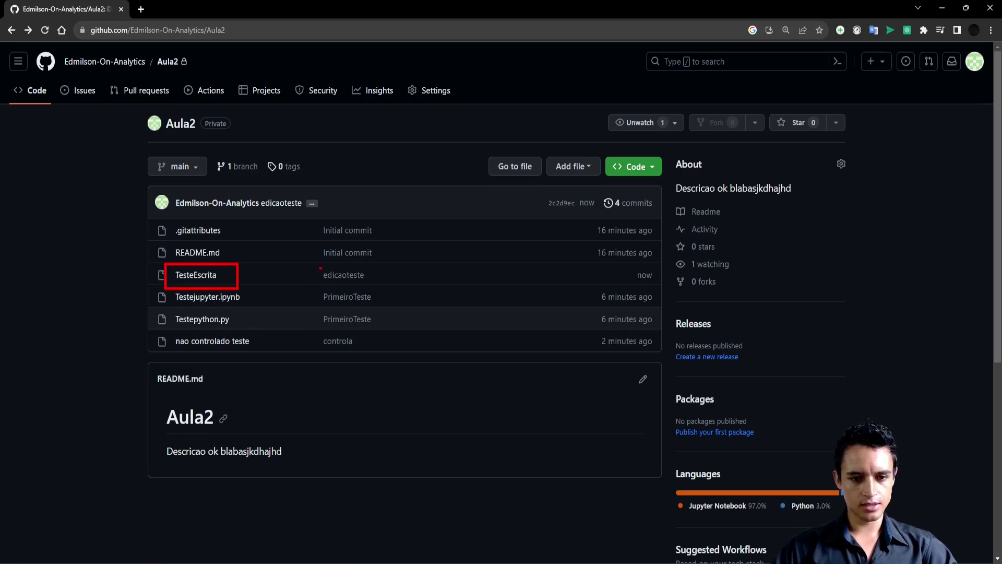
pyautogui.moveTo(317, 265); pyautogui.dragTo(374, 285)
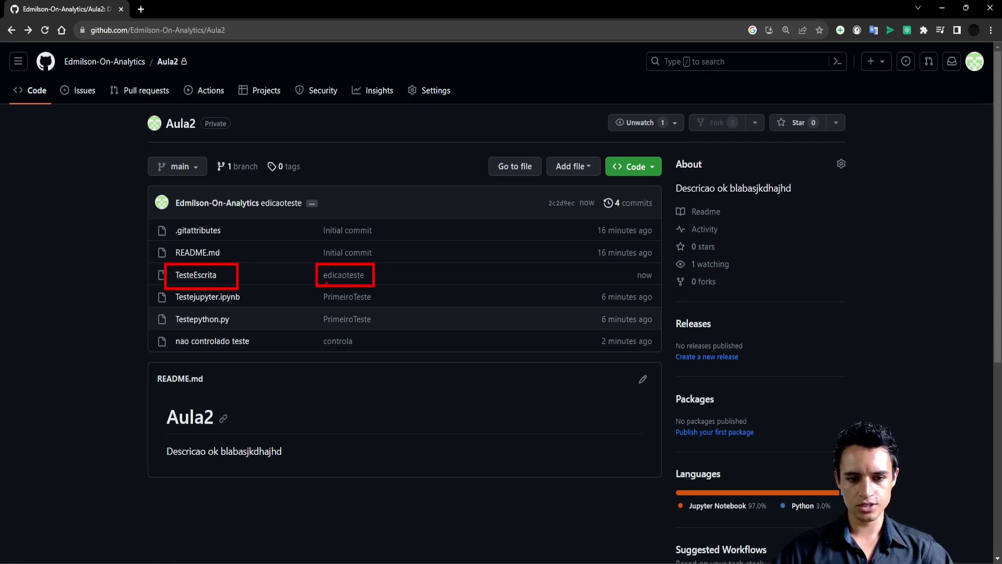
pyautogui.press('Escape')
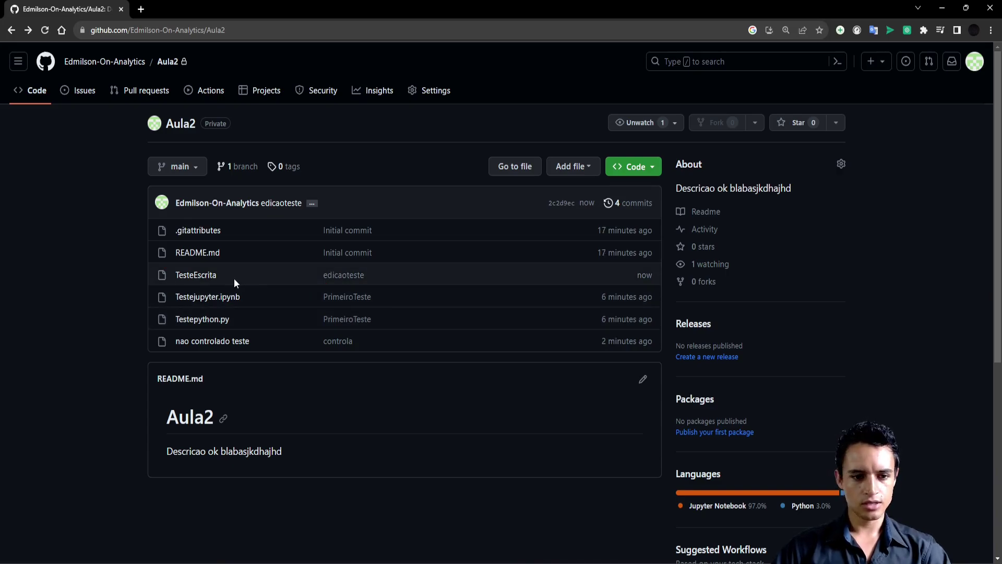
pyautogui.click(203, 275)
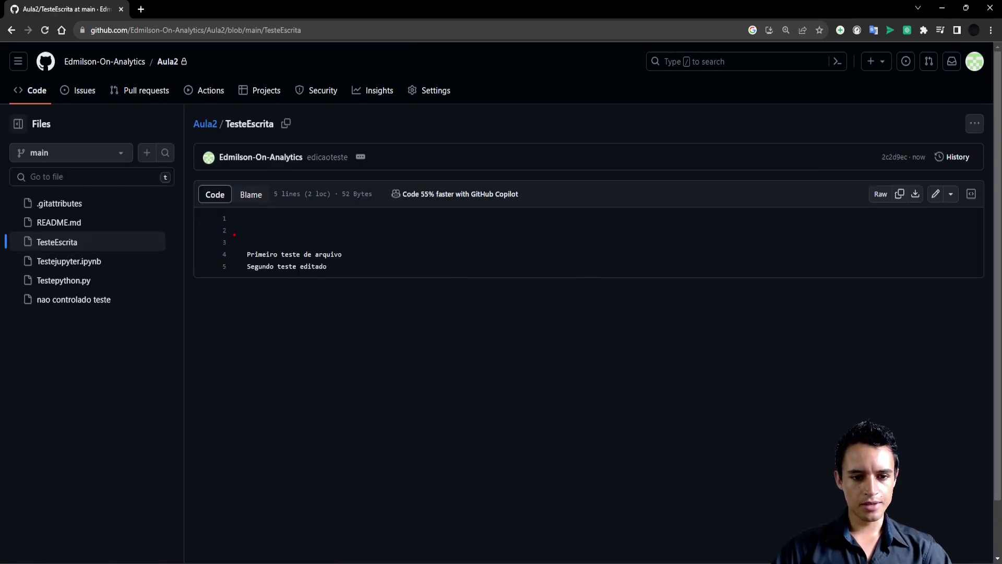
pyautogui.moveTo(226, 230); pyautogui.dragTo(408, 288)
pyautogui.press('Escape')
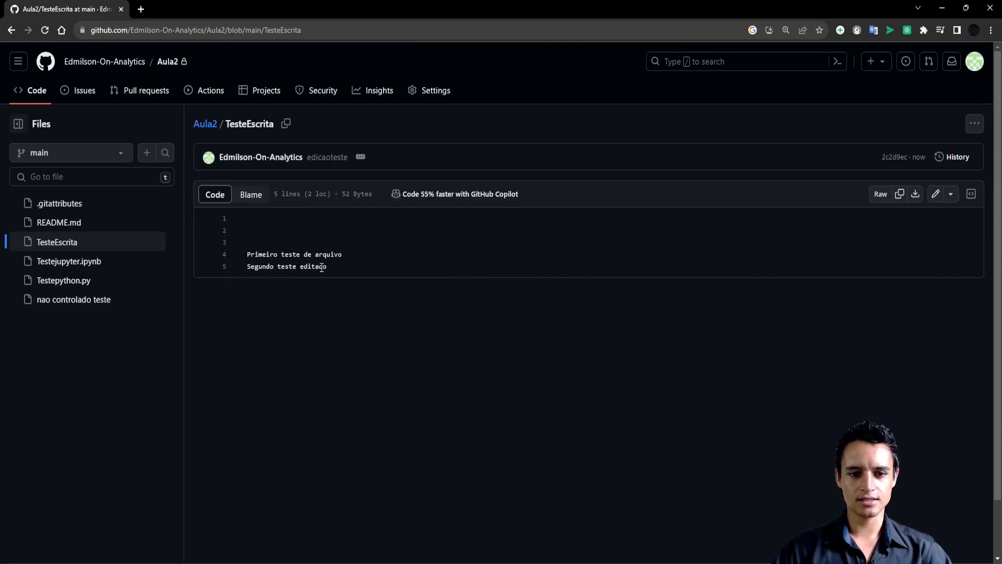
# Open the commit history of TesteEscrita on GitHub and examine its most recent commit entry.
pyautogui.moveTo(905, 126)
pyautogui.mouseDown()
pyautogui.moveTo(963, 183)
pyautogui.moveTo(990, 176)
pyautogui.mouseUp()
pyautogui.press('Escape')
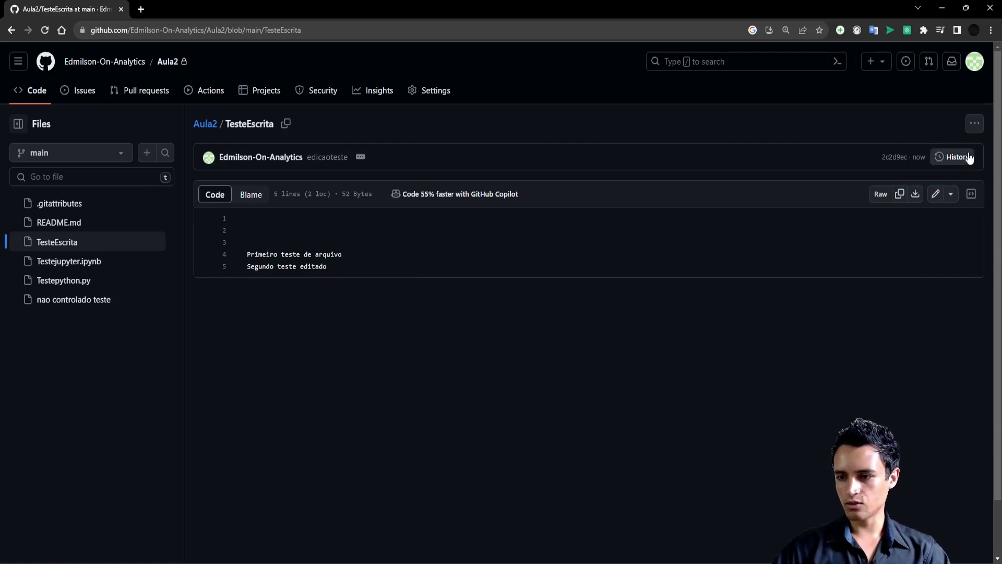
pyautogui.click(962, 157)
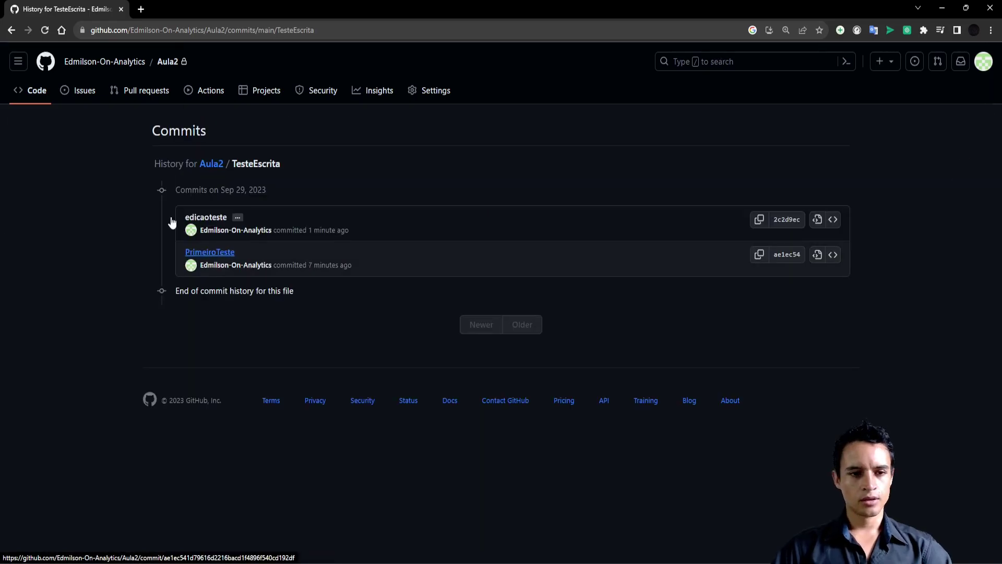
pyautogui.moveTo(173, 206); pyautogui.dragTo(289, 232)
pyautogui.press('Escape')
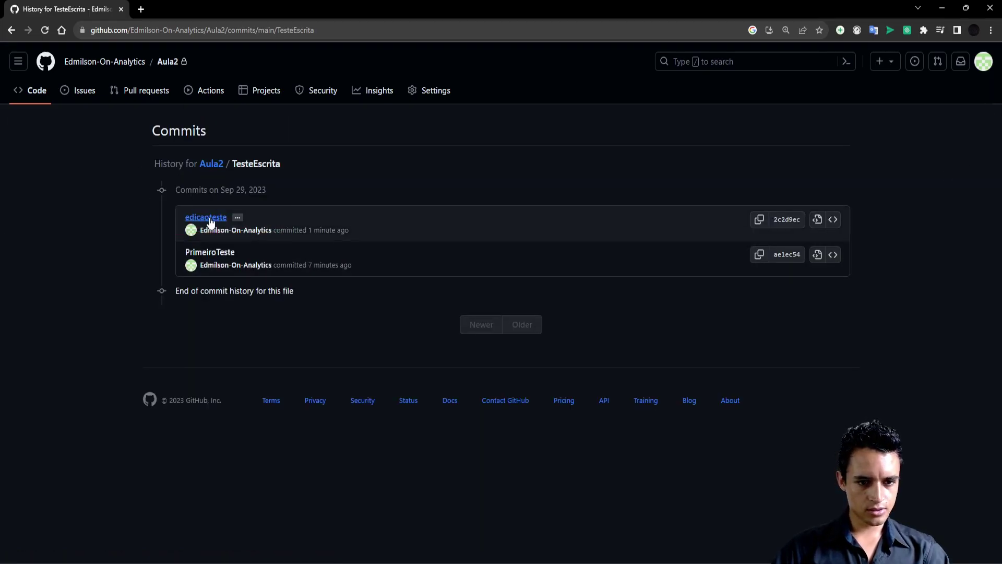
# Open the "edicaoteste" commit and examine the line changes it made in TesteEscrita.
pyautogui.click(209, 217)
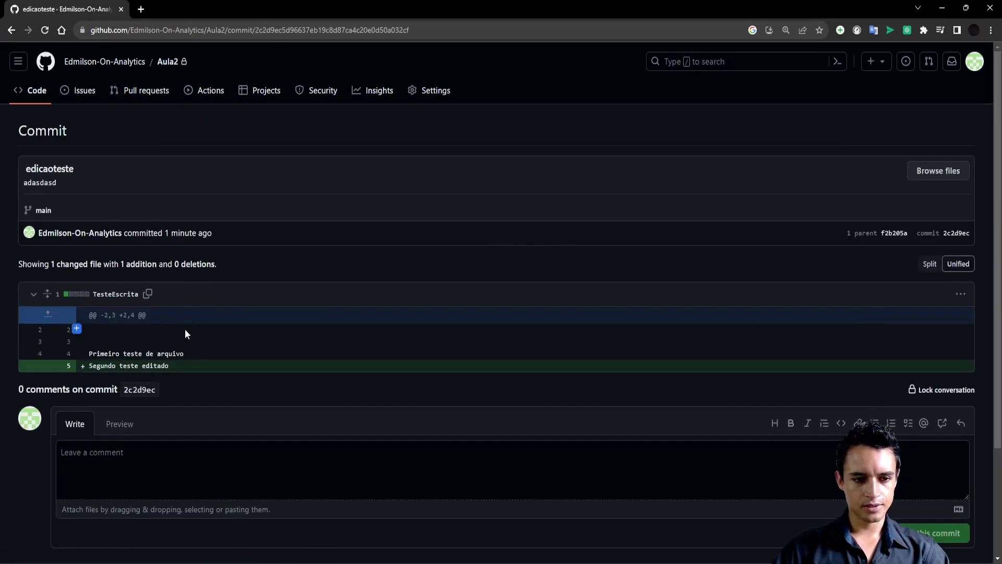
pyautogui.scroll(-2, 156, 341)
pyautogui.moveTo(62, 264); pyautogui.dragTo(199, 285)
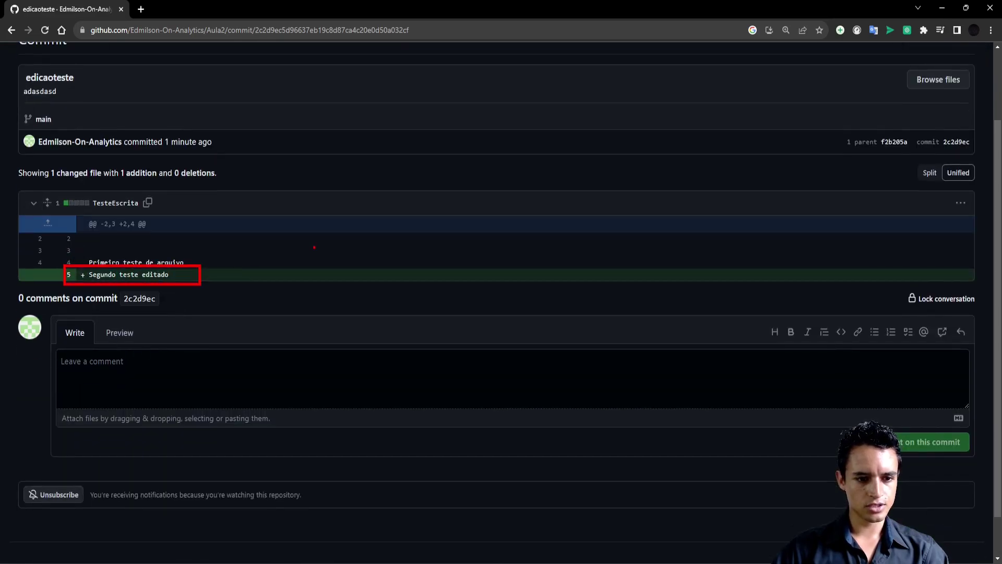
pyautogui.press('Escape')
pyautogui.scroll(2, 379, 256)
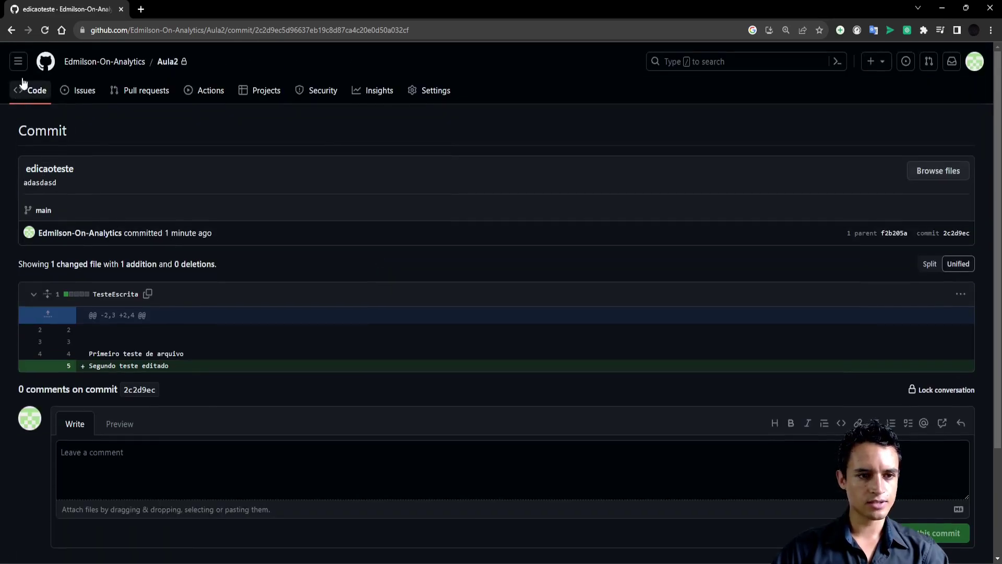
# Look over the contribution activity on the account's profile page and the pending changes in GitHub Desktop.
pyautogui.click(11, 30)
pyautogui.click(84, 63)
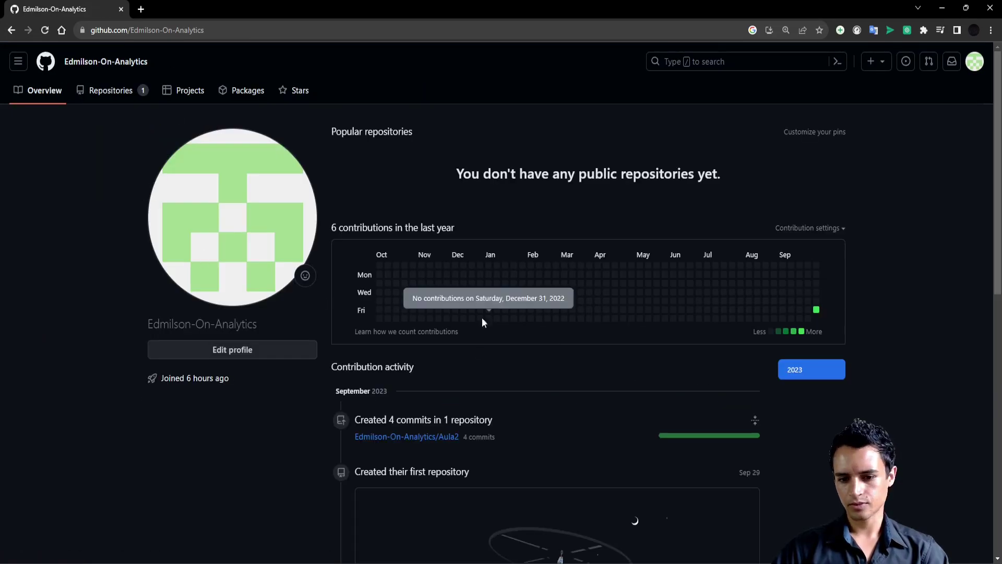
pyautogui.scroll(-3, 787, 327)
pyautogui.hotkey('alt', 'Tab')
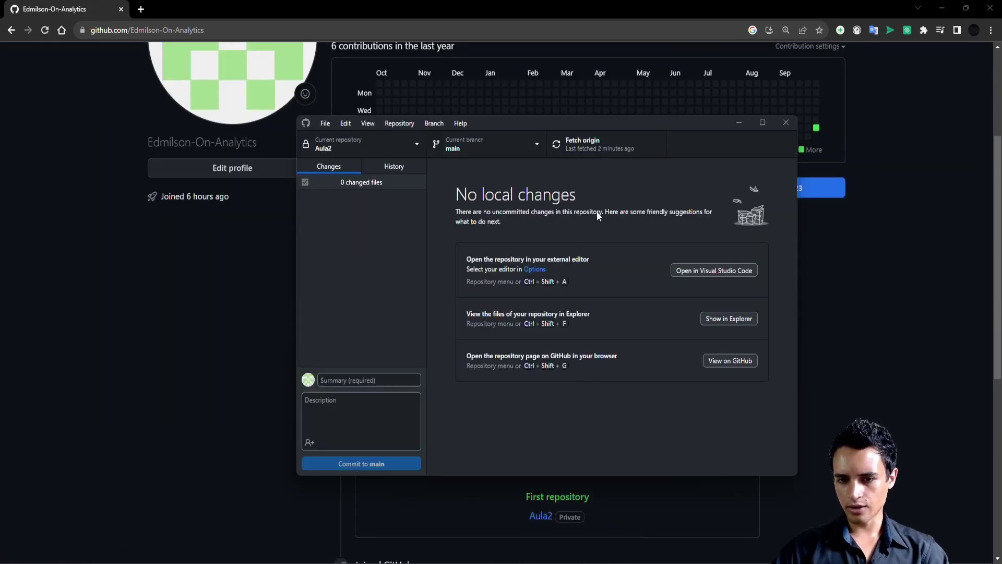
pyautogui.hotkey('alt', 'Tab')
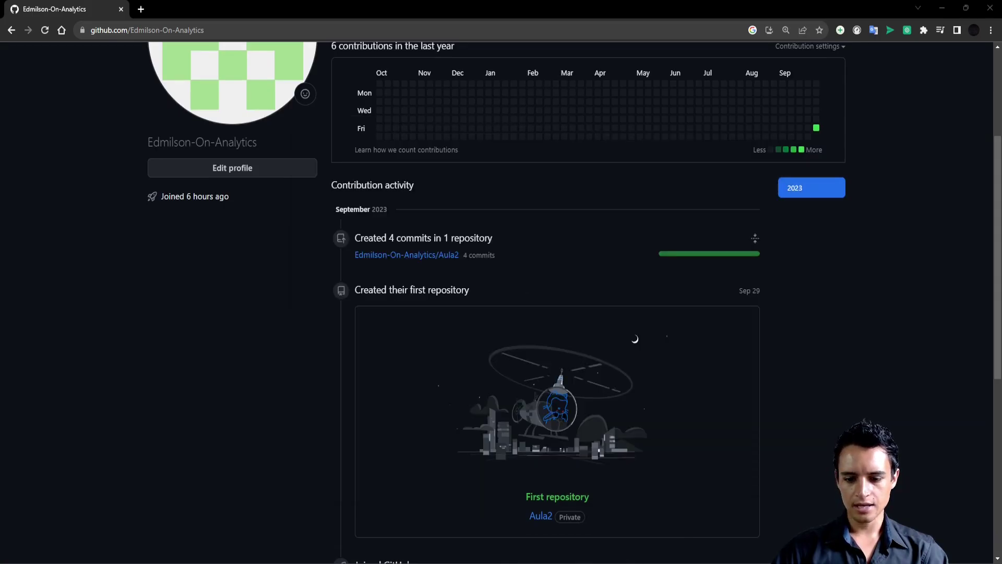
# Look at TesteEscrita in Visual Studio Code and the local Aula2 folder in File Explorer, returning to the browser.
pyautogui.hotkey('alt', 'Tab')
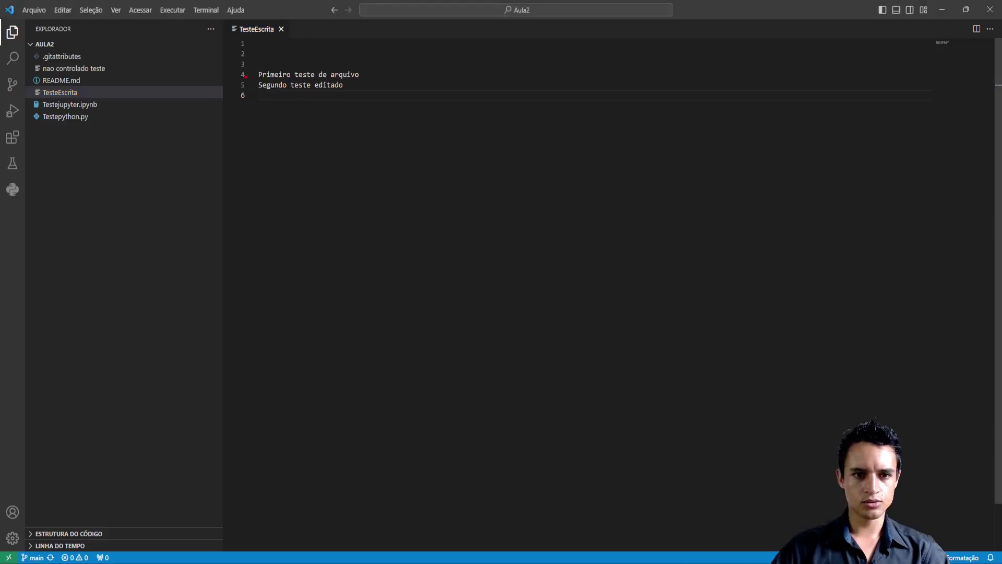
pyautogui.click(373, 86)
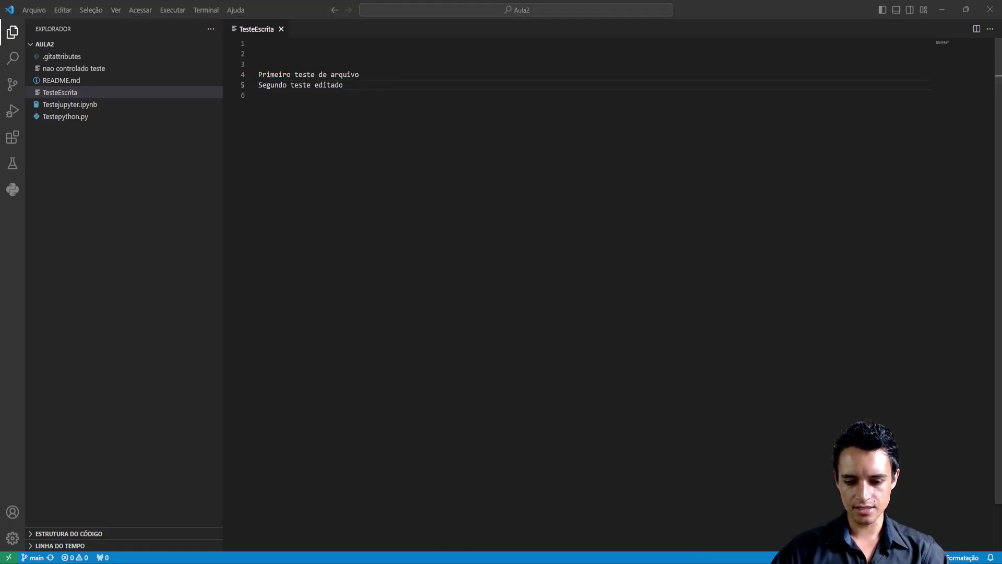
pyautogui.moveTo(445, 553)
pyautogui.click(419, 529)
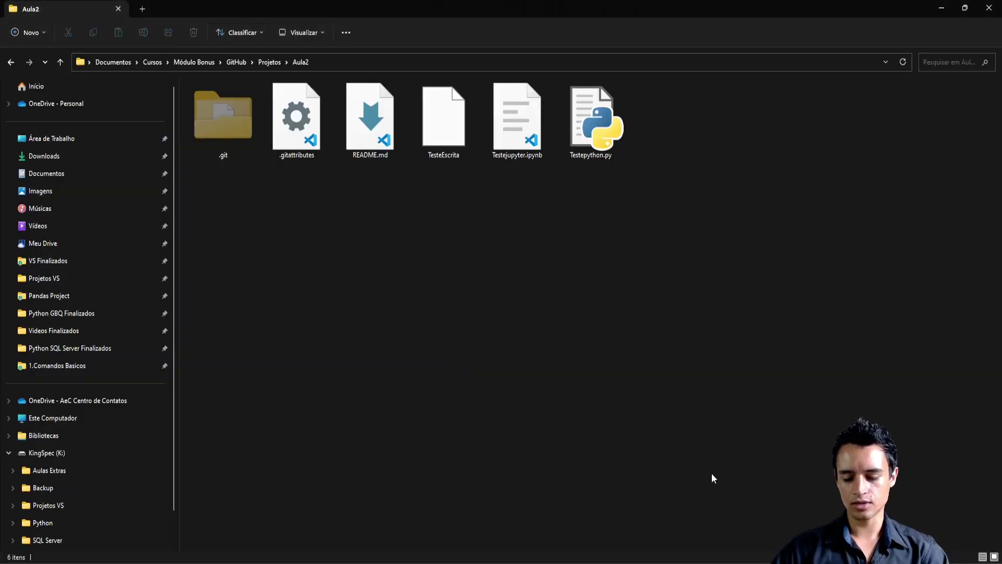
pyautogui.click(552, 537)
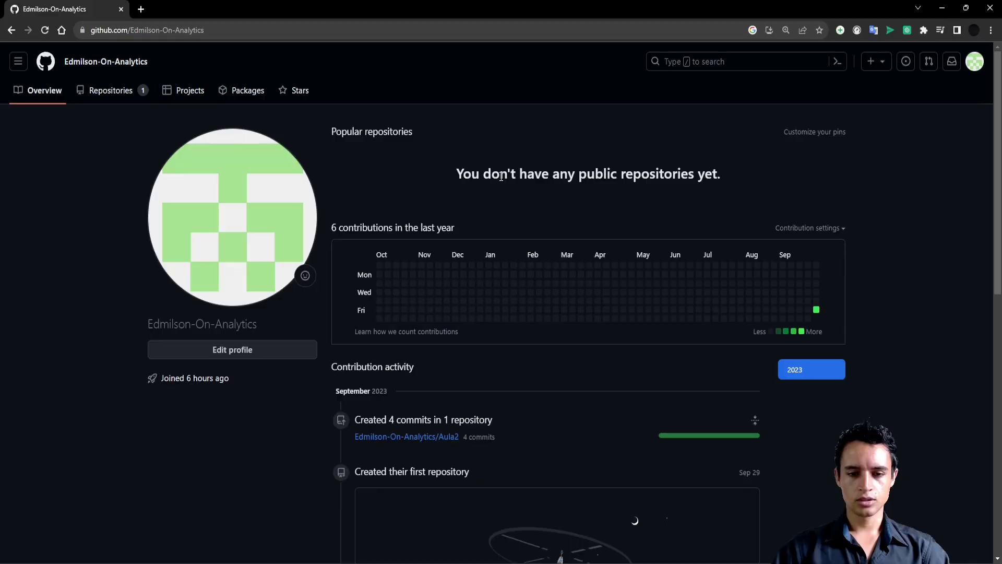
# Open the Aula2 repository from the account's repository list and compare its files with the Visual Studio Code project.
pyautogui.click(118, 92)
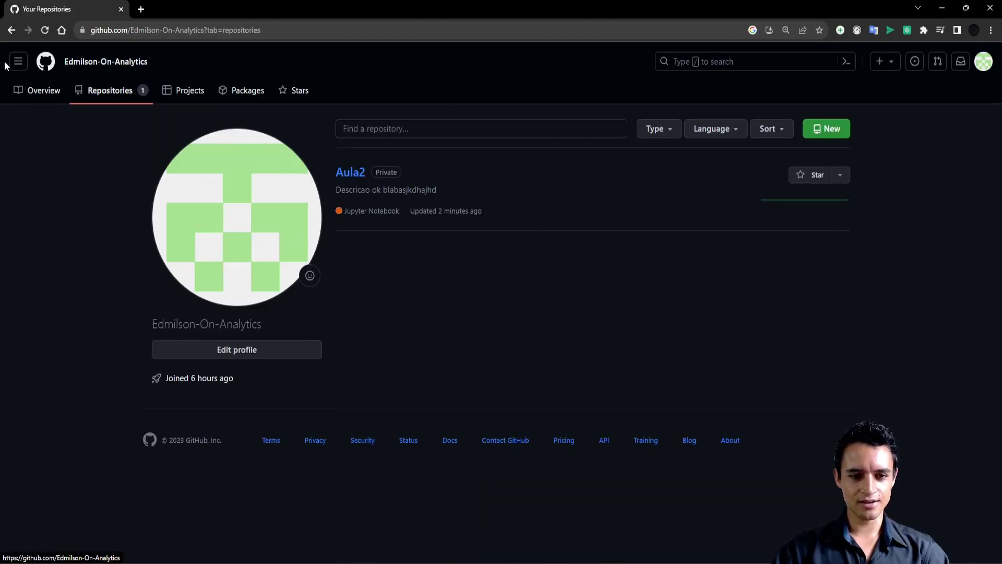
pyautogui.click(350, 178)
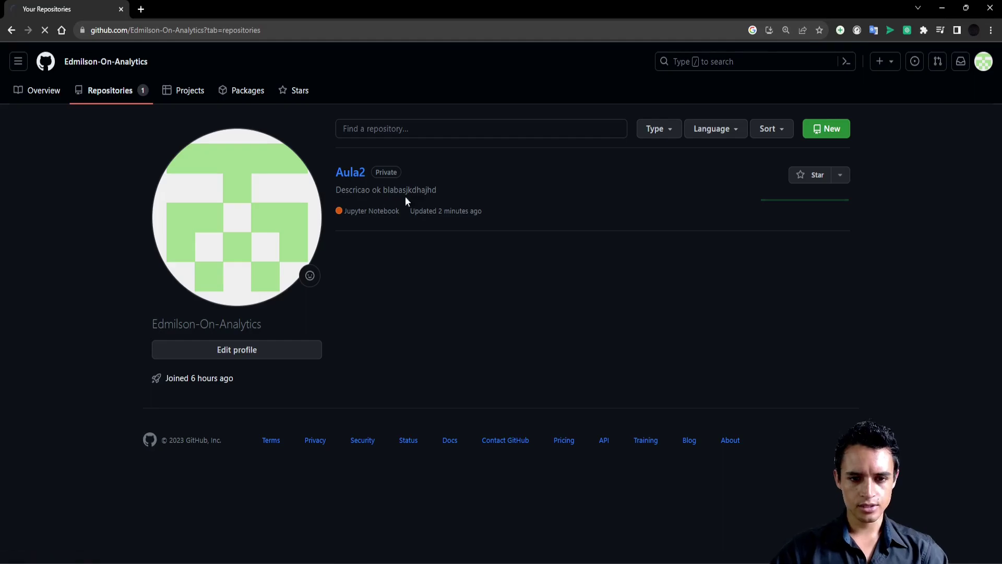
pyautogui.hotkey('alt', 'Tab')
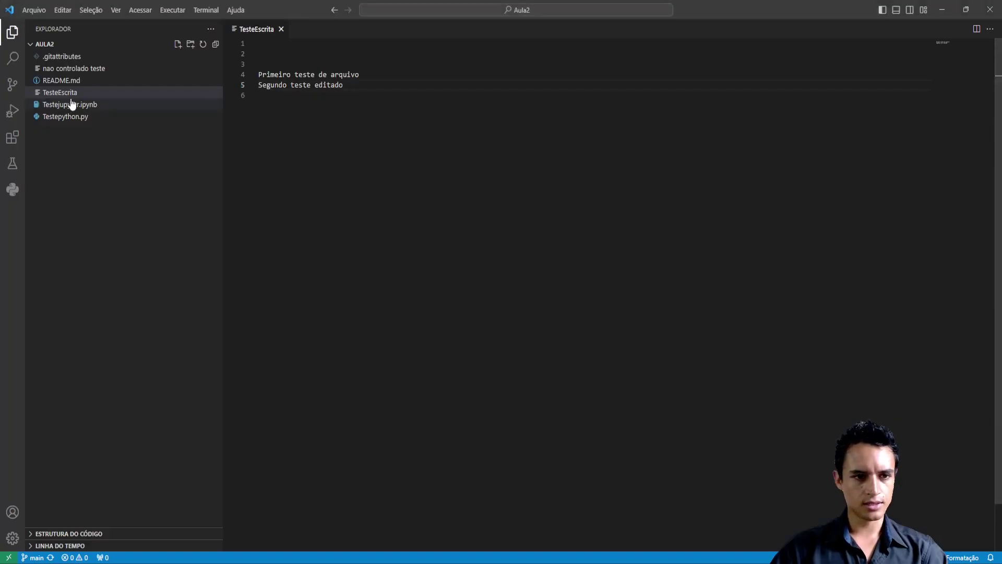
pyautogui.hotkey('alt', 'Tab')
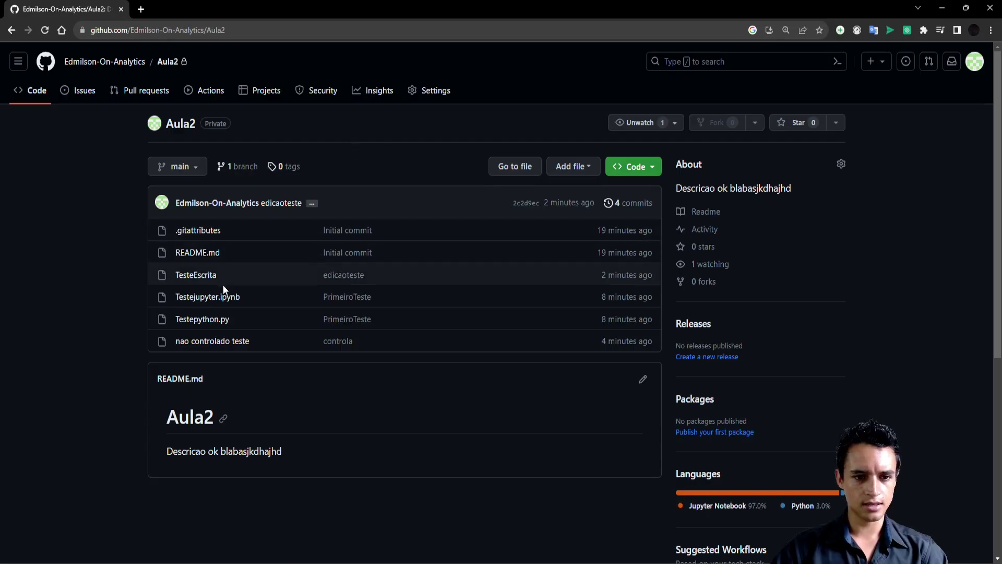
# Open TesteEscrita for editing on GitHub and add the line "Eu escrevi isso no on-line" below "Segundo teste editado".
pyautogui.click(202, 274)
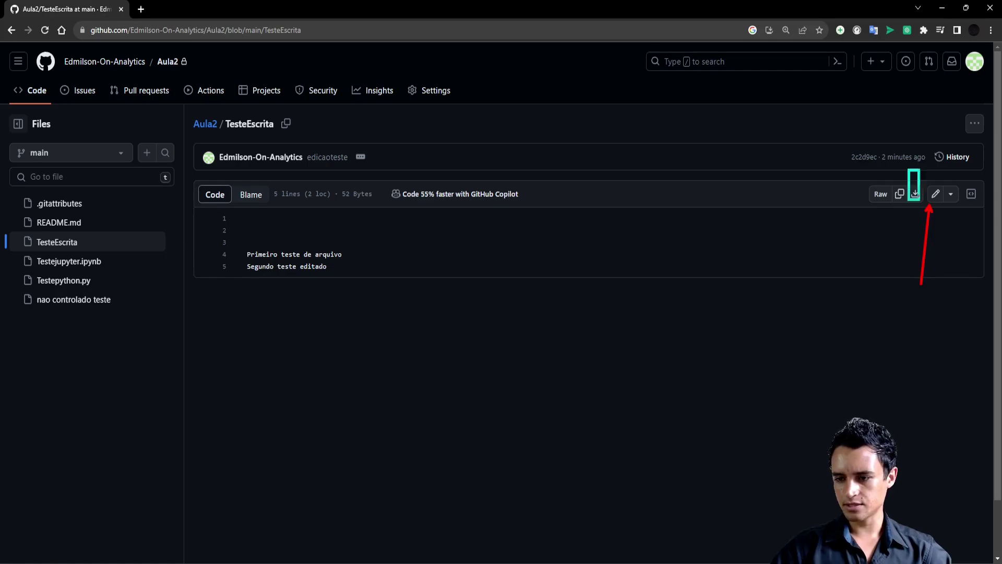
pyautogui.click(950, 194)
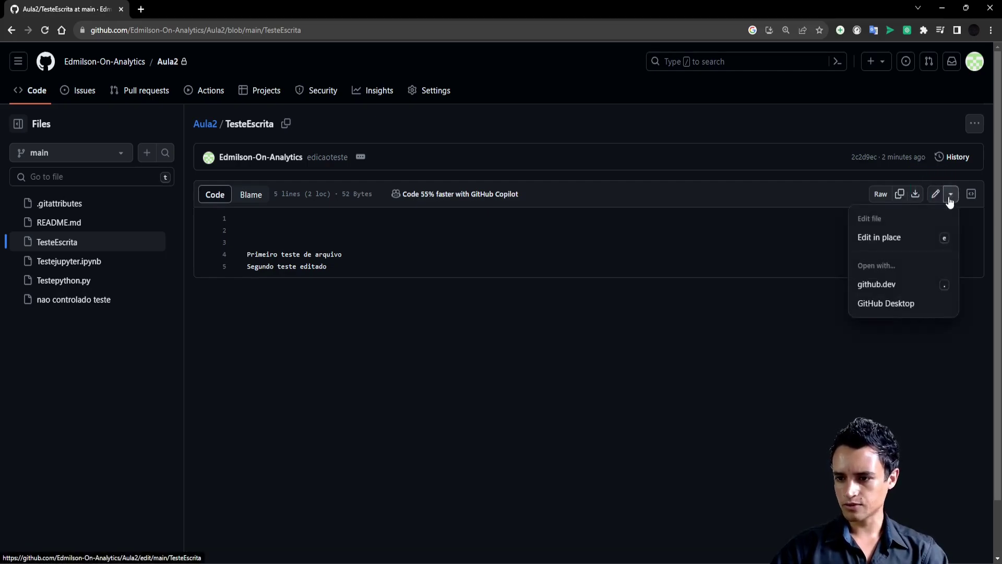
pyautogui.click(936, 194)
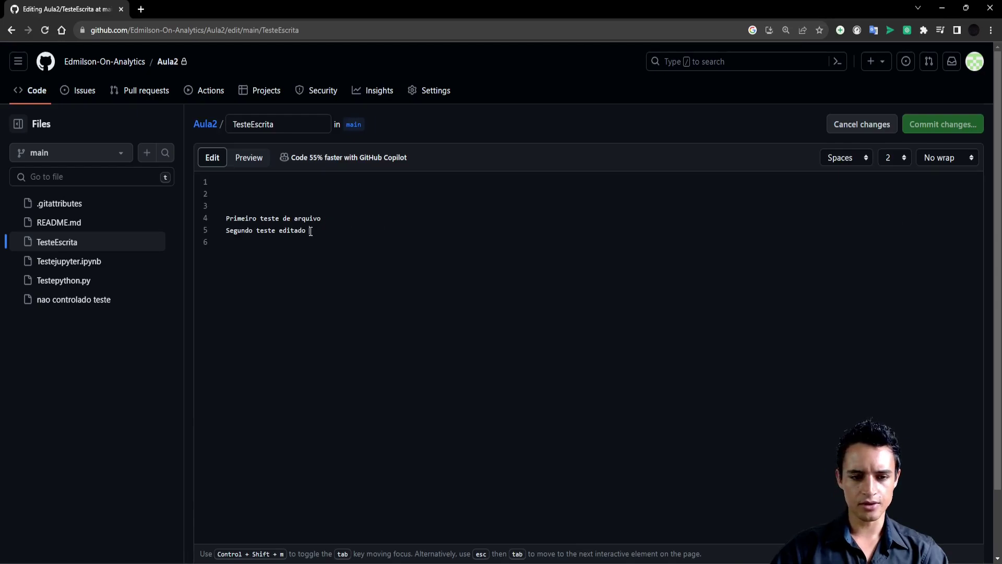
pyautogui.press('Return')
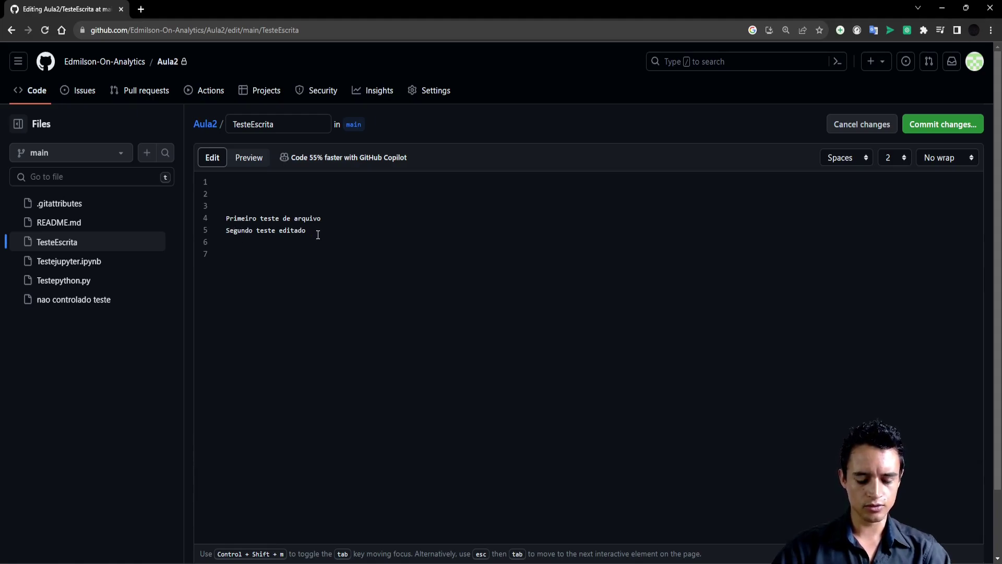
pyautogui.write('Eu es')
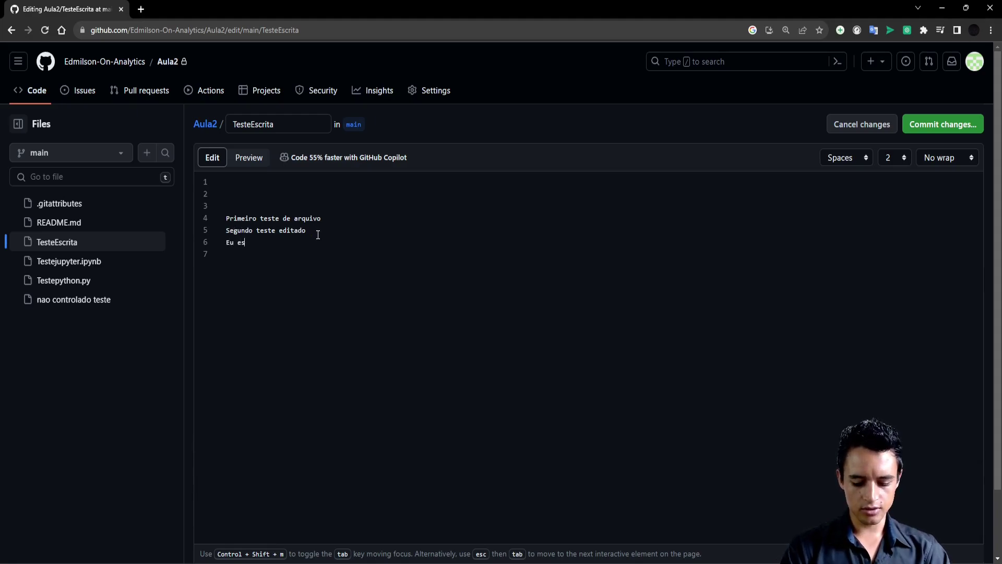
pyautogui.write('crevi isso no ')
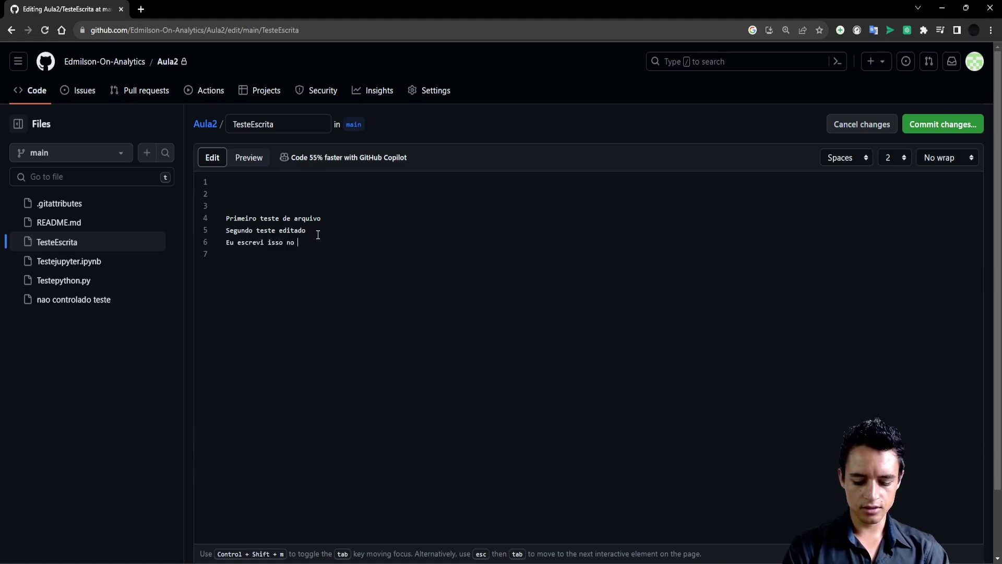
pyautogui.write('on-line')
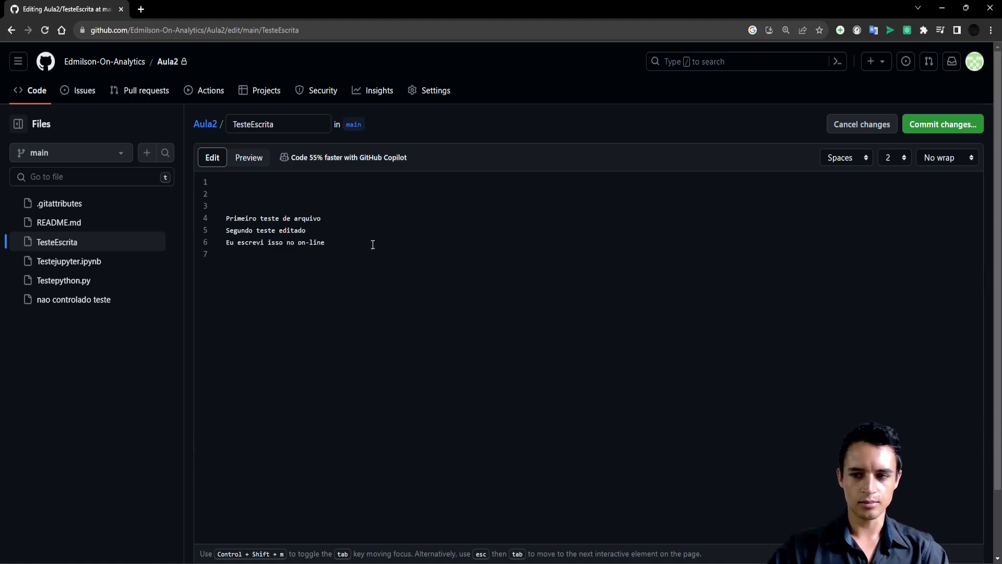
pyautogui.click(404, 231)
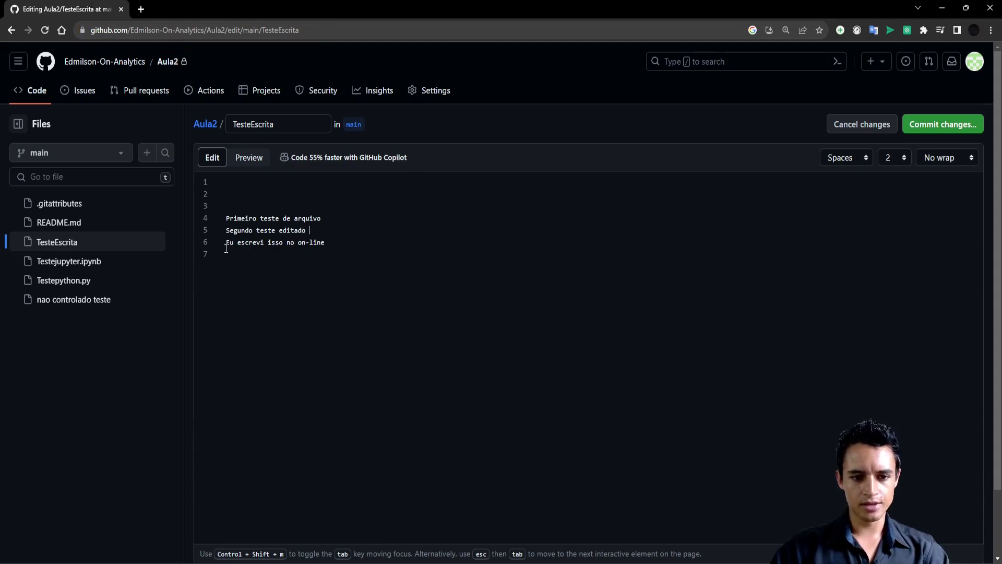
pyautogui.moveTo(226, 249); pyautogui.dragTo(329, 246)
pyautogui.click(329, 245)
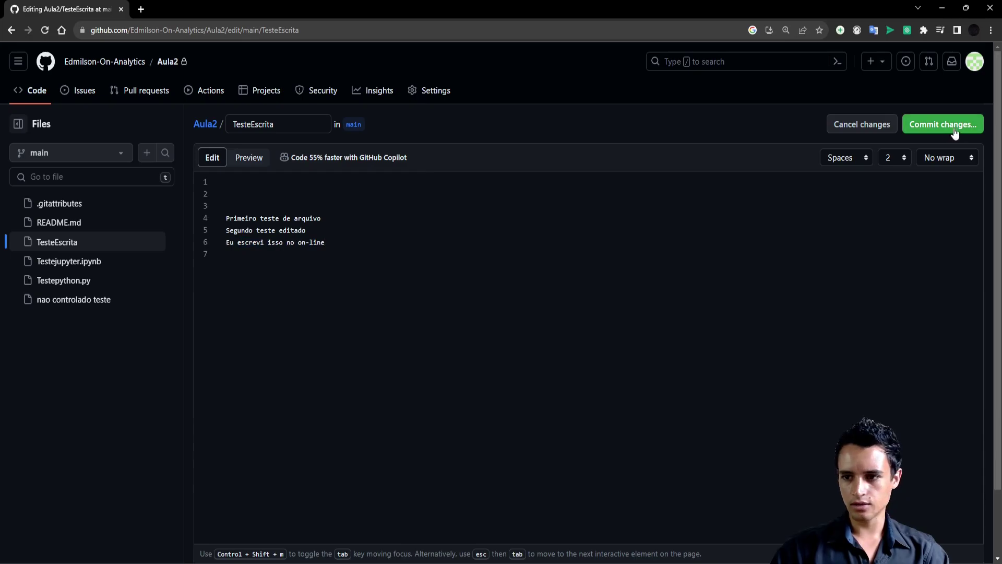
# Commit the TesteEscrita edit directly to the main branch with the message "Update TesteEscrita" and no extended description.
pyautogui.click(932, 133)
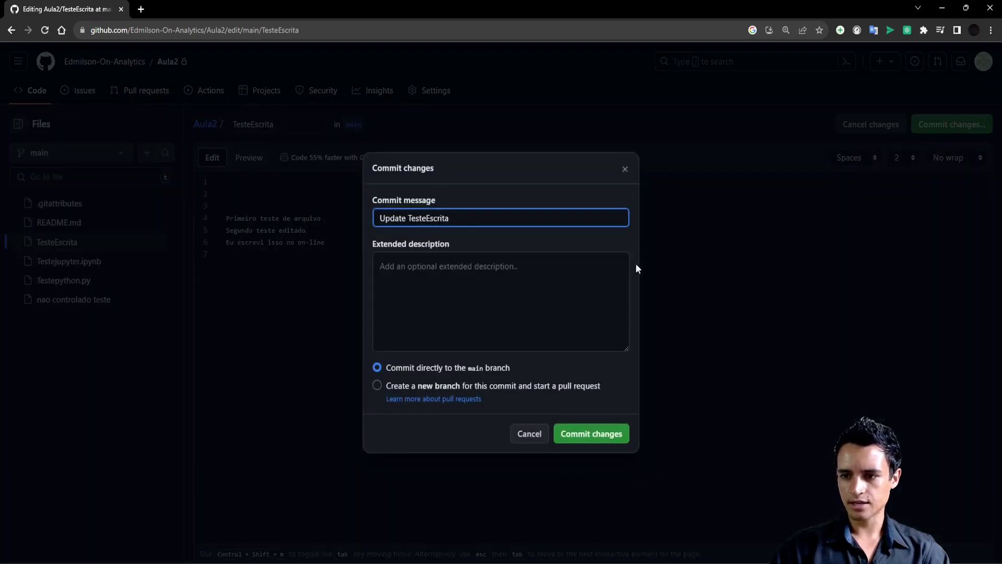
pyautogui.moveTo(550, 167); pyautogui.dragTo(426, 154)
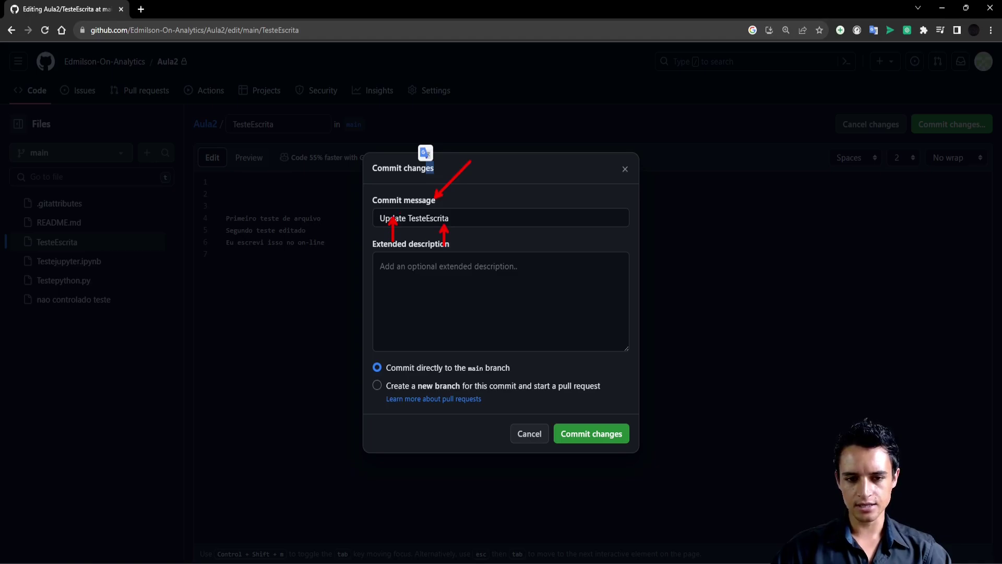
pyautogui.moveTo(408, 219); pyautogui.dragTo(371, 223)
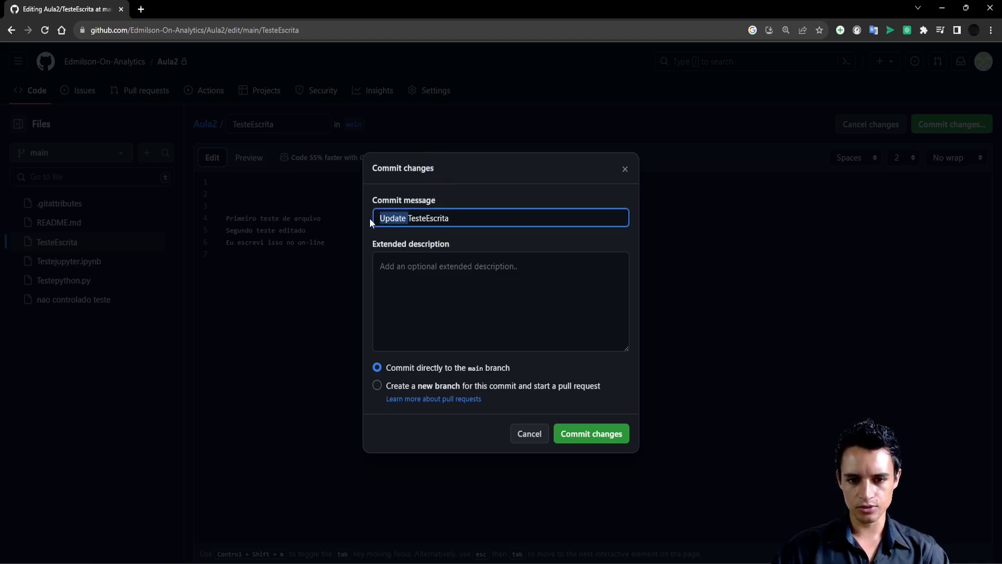
pyautogui.click(408, 256)
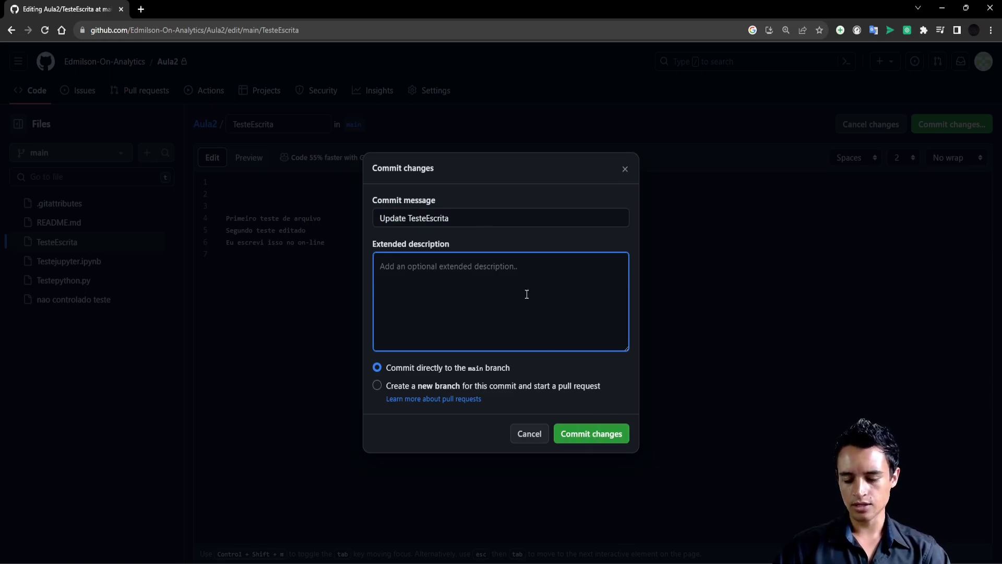
pyautogui.click(600, 436)
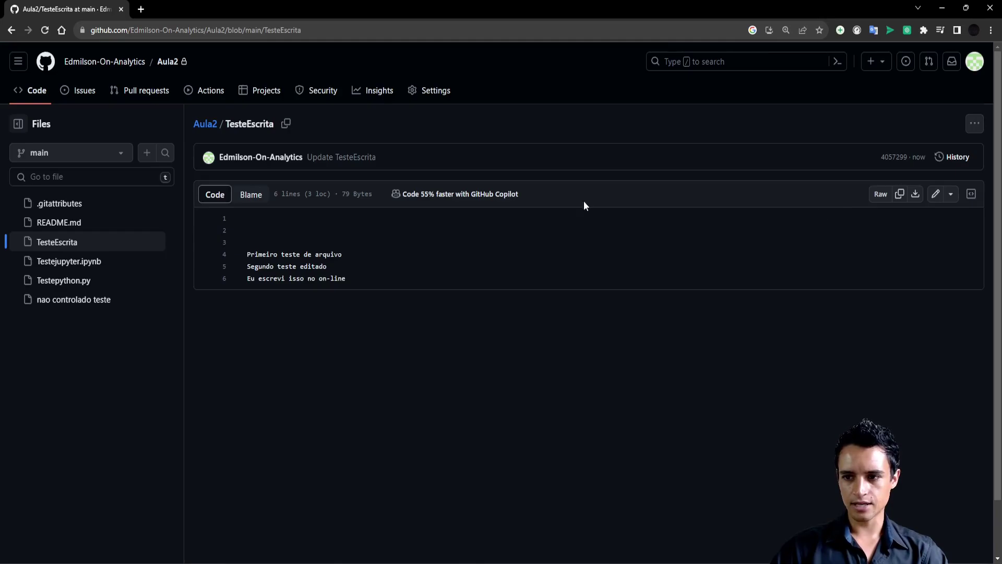
# Check the commit history of TesteEscrita and return to the Aula2 repository page through the account's repository list.
pyautogui.click(955, 158)
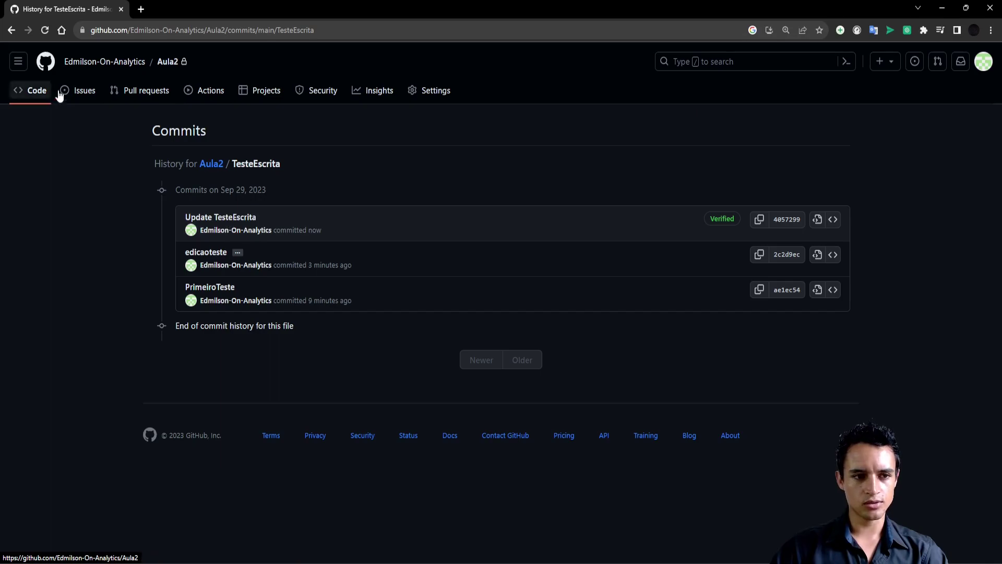
pyautogui.click(10, 30)
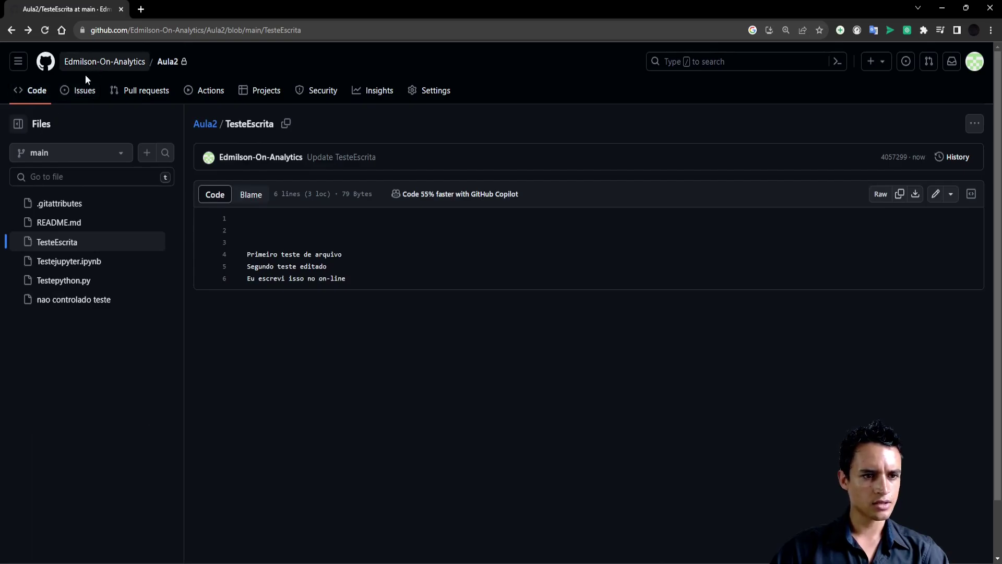
pyautogui.click(168, 61)
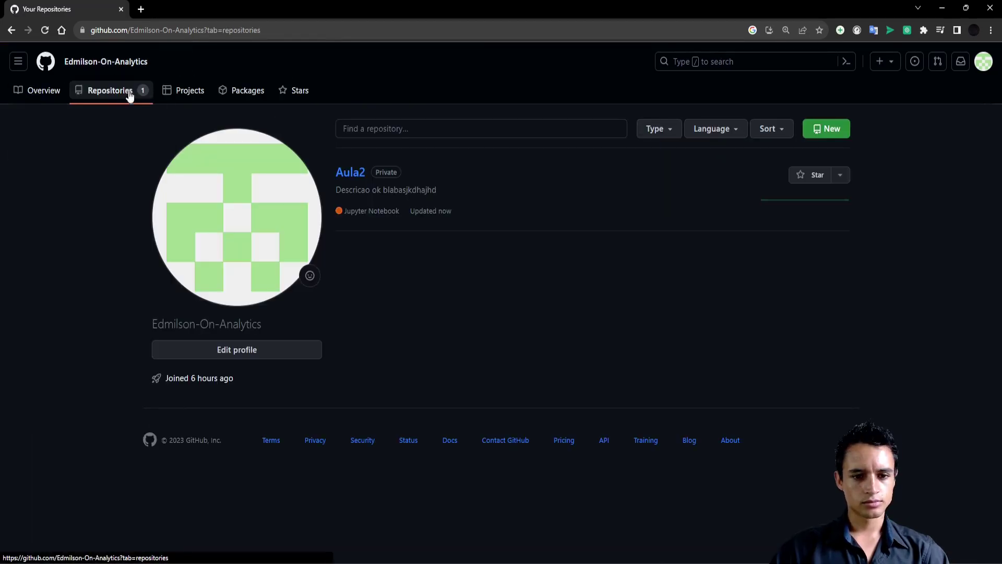
pyautogui.click(349, 175)
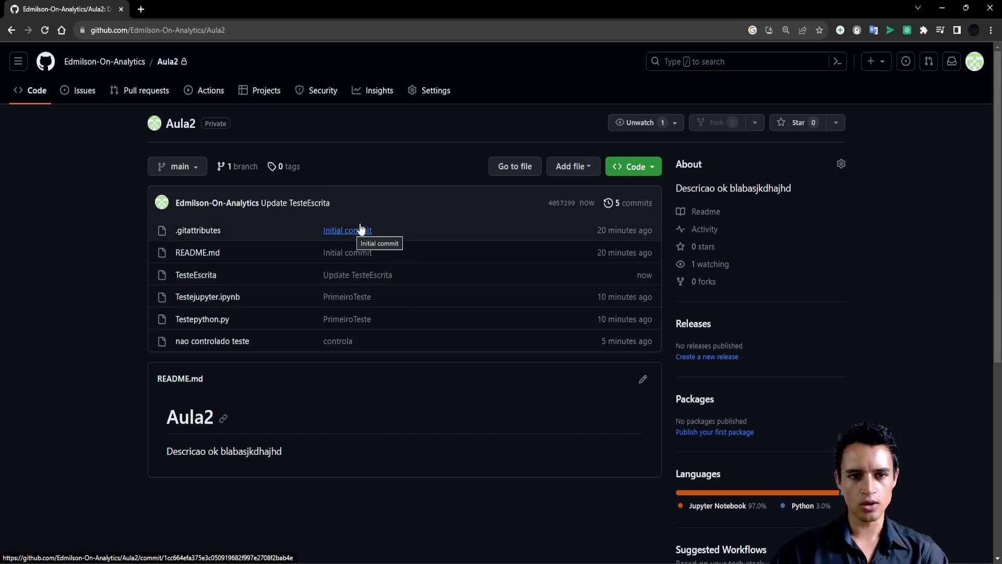
# Switch to Visual Studio Code, check the local TesteEscrita for the online edit and save the file.
pyautogui.hotkey('alt', 'Tab')
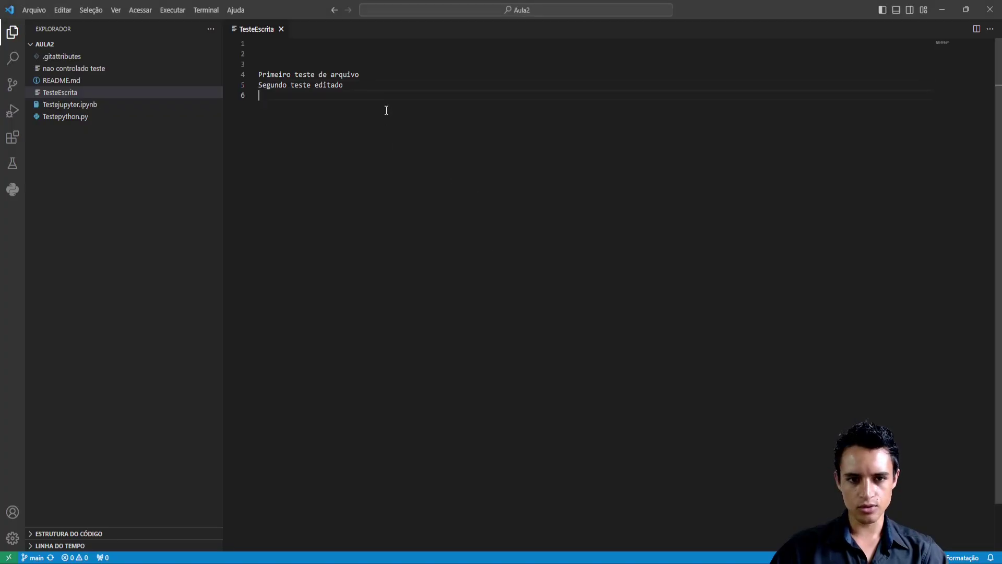
pyautogui.click(34, 10)
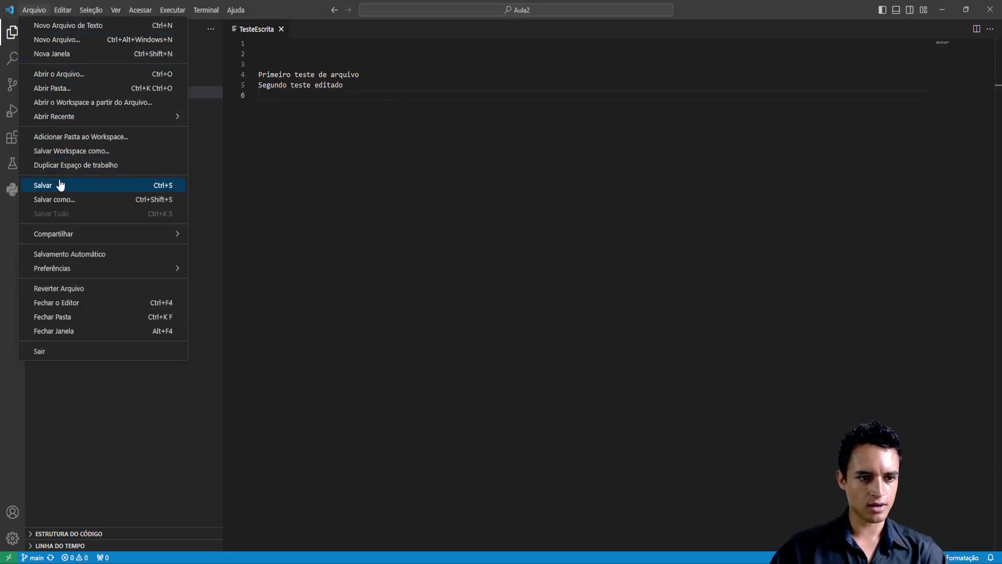
pyautogui.click(31, 186)
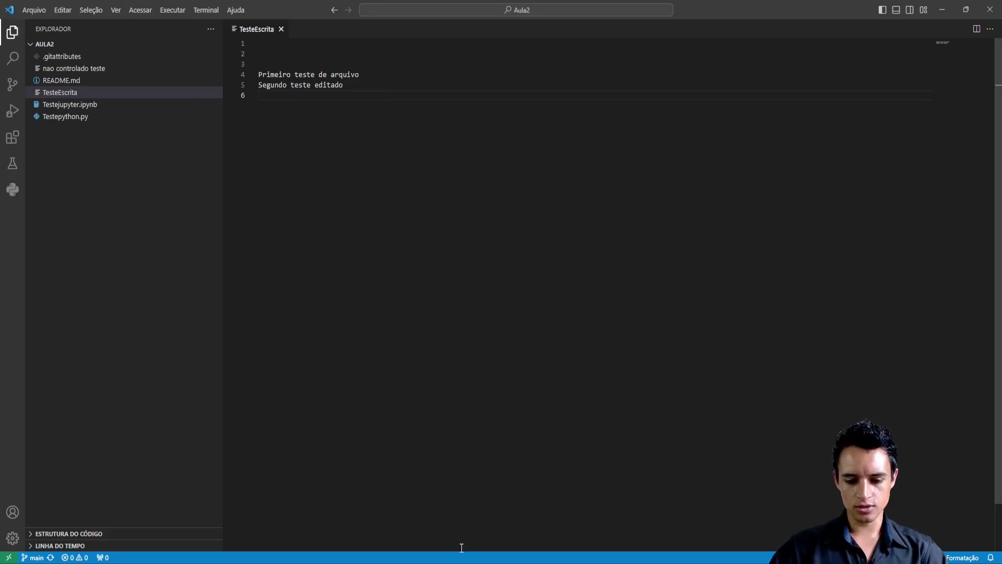
# Switch to GitHub Desktop and fetch the latest changes from origin for the Aula2 repository.
pyautogui.click(400, 521)
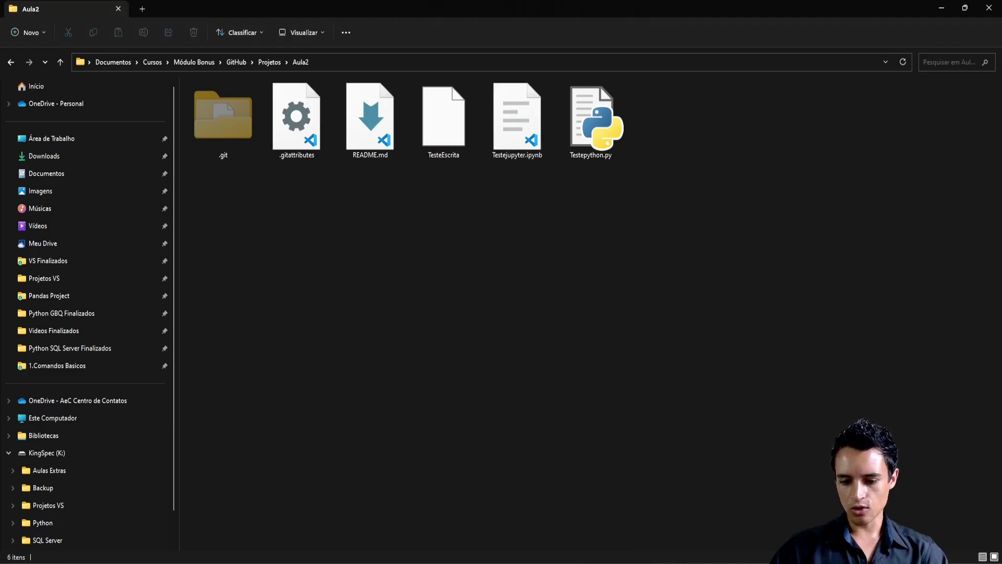
pyautogui.hotkey('alt', 'Tab')
pyautogui.moveTo(650, 125); pyautogui.dragTo(679, 102)
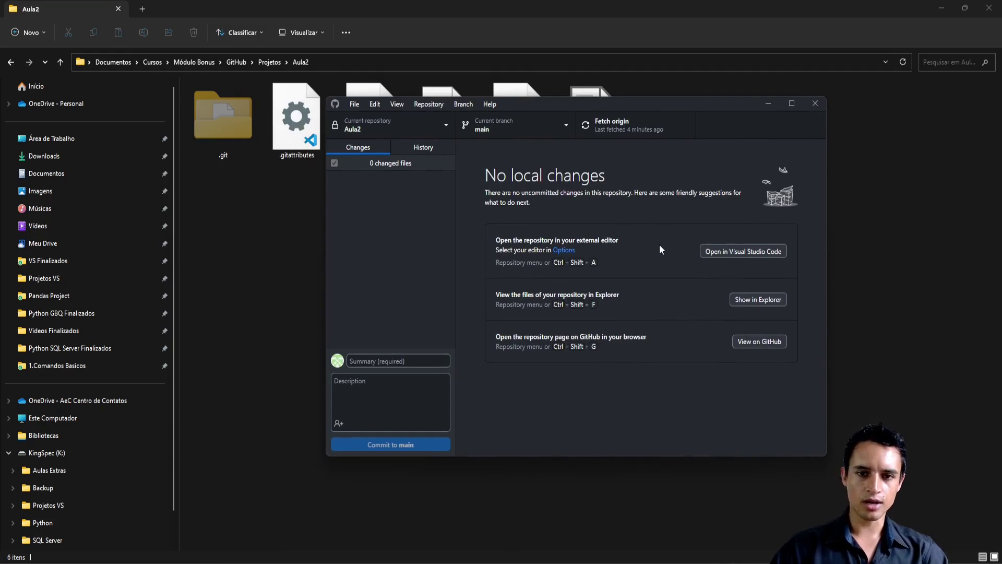
pyautogui.moveTo(570, 110)
pyautogui.mouseDown()
pyautogui.moveTo(670, 149)
pyautogui.moveTo(705, 148)
pyautogui.mouseUp()
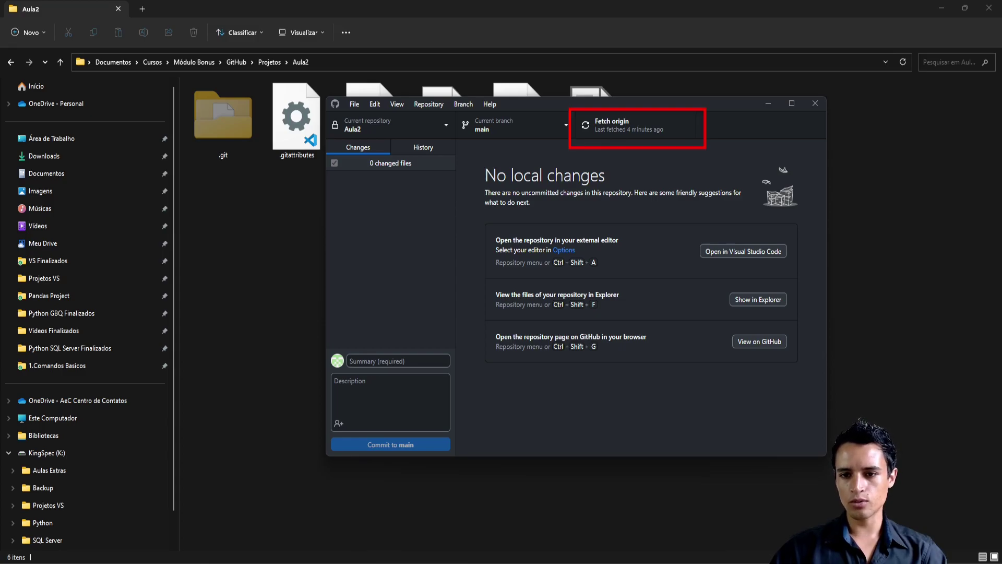
pyautogui.press('Escape')
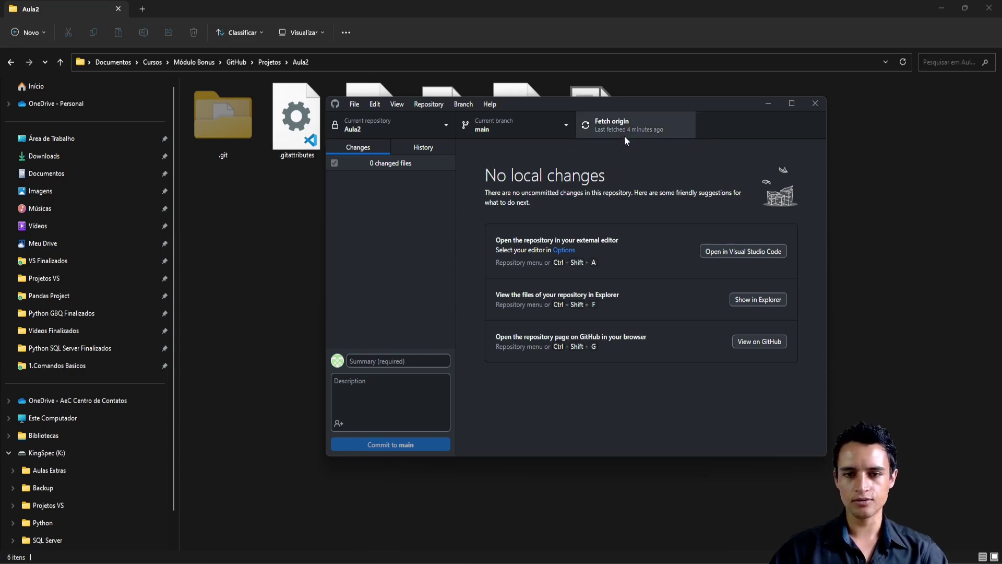
pyautogui.click(617, 127)
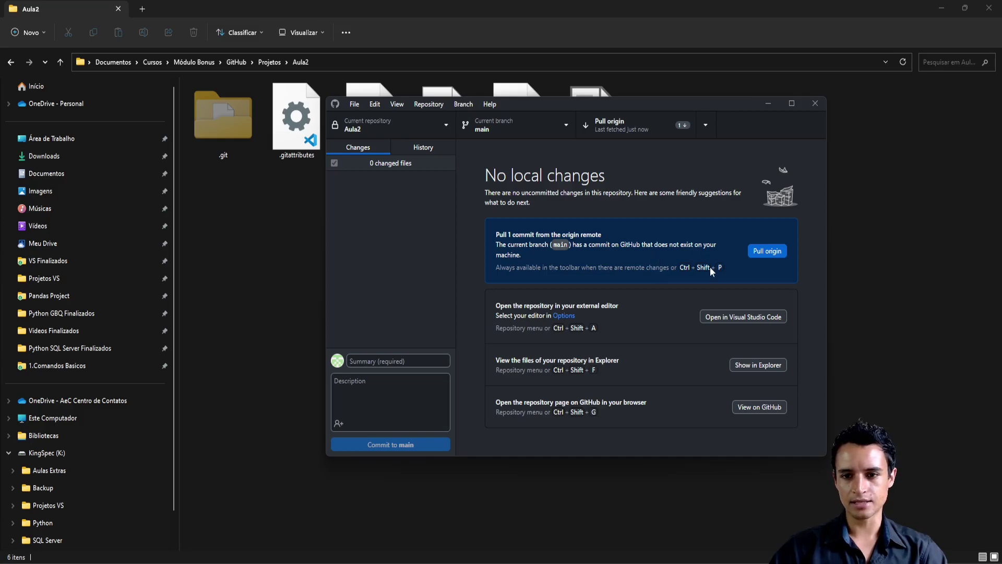
# Pull the commit made online from origin into the local main branch of Aula2.
pyautogui.moveTo(765, 260); pyautogui.dragTo(755, 293)
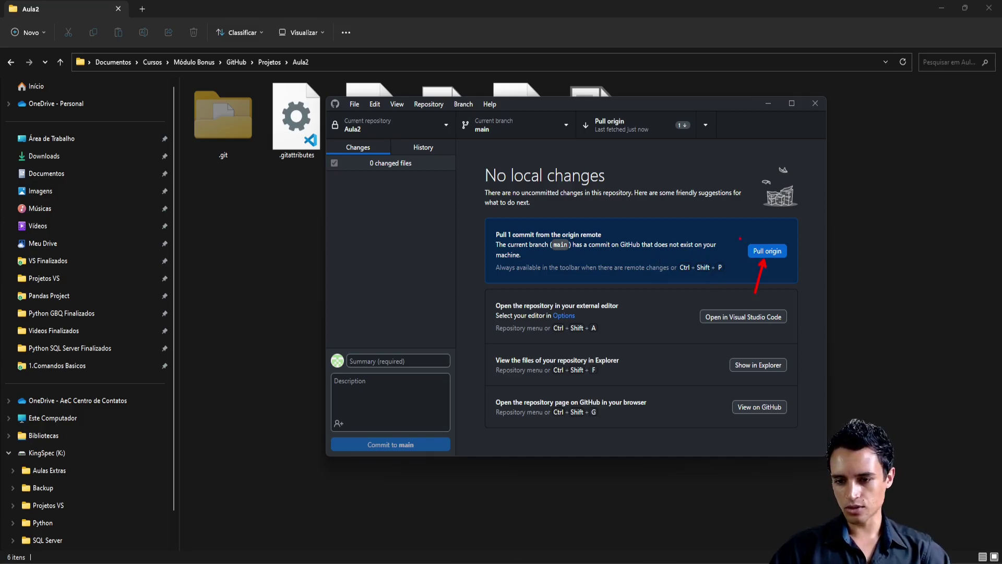
pyautogui.moveTo(738, 234); pyautogui.dragTo(797, 267)
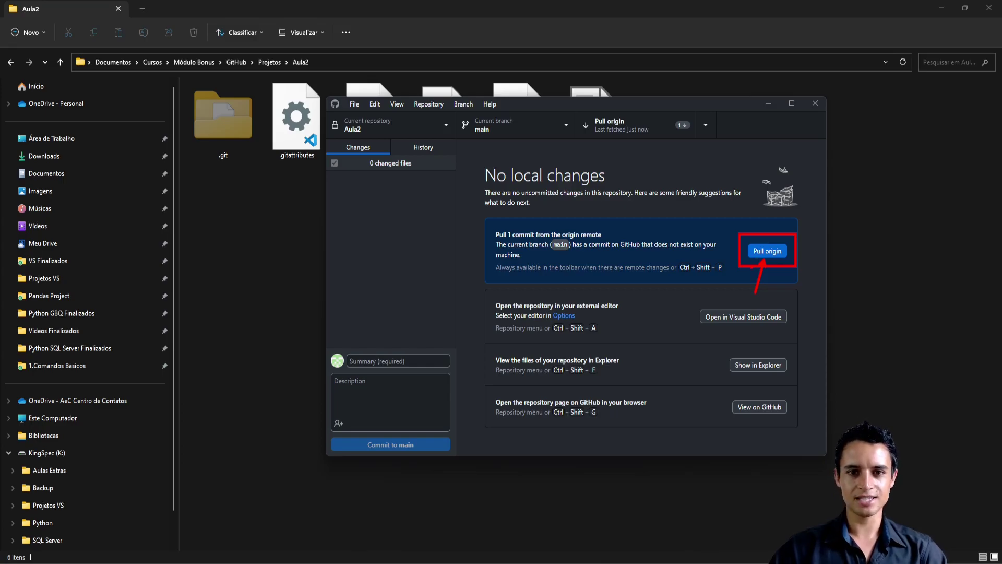
pyautogui.moveTo(631, 142); pyautogui.dragTo(630, 189)
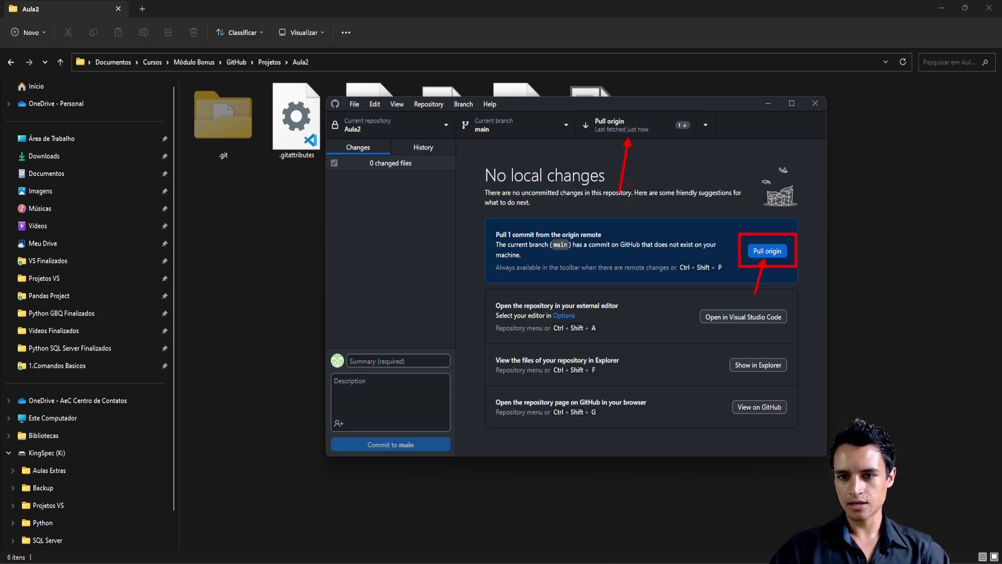
pyautogui.press('Escape')
pyautogui.click(768, 253)
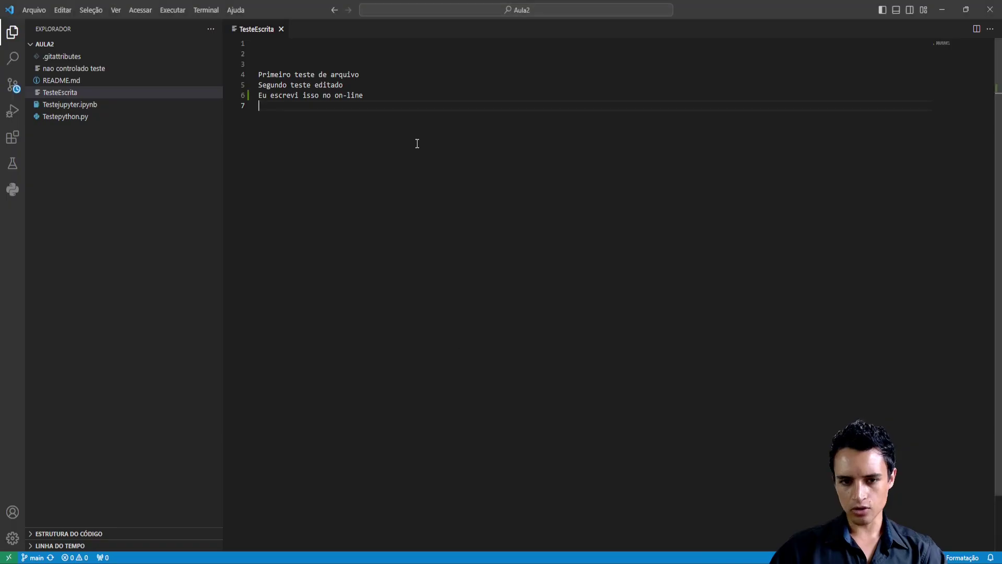
# Move the GitHub Desktop window clear of the code and check the "Eu escrevi isso no on-line" line of TesteEscrita in Visual Studio Code.
pyautogui.hotkey('alt', 'Tab')
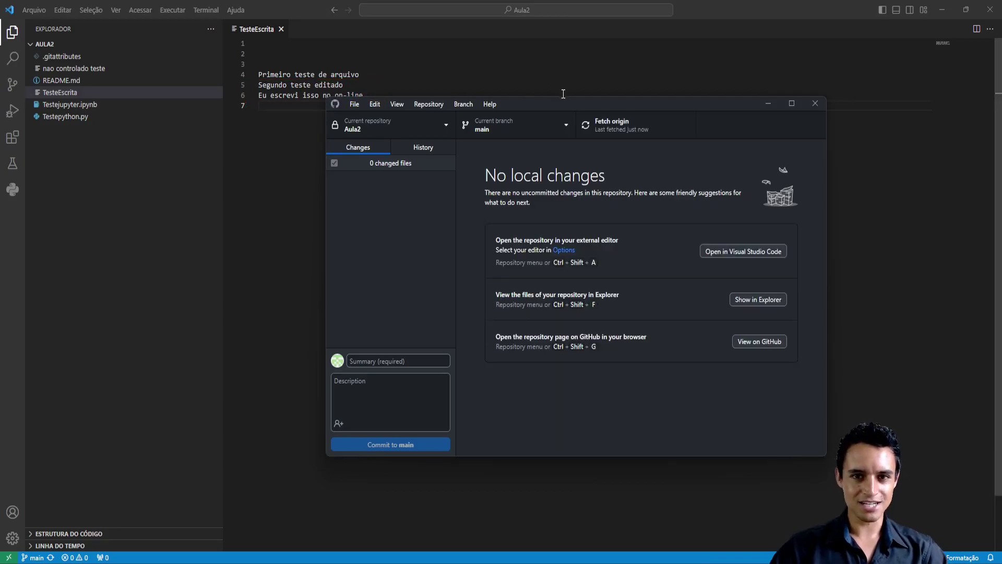
pyautogui.moveTo(582, 102); pyautogui.dragTo(656, 138)
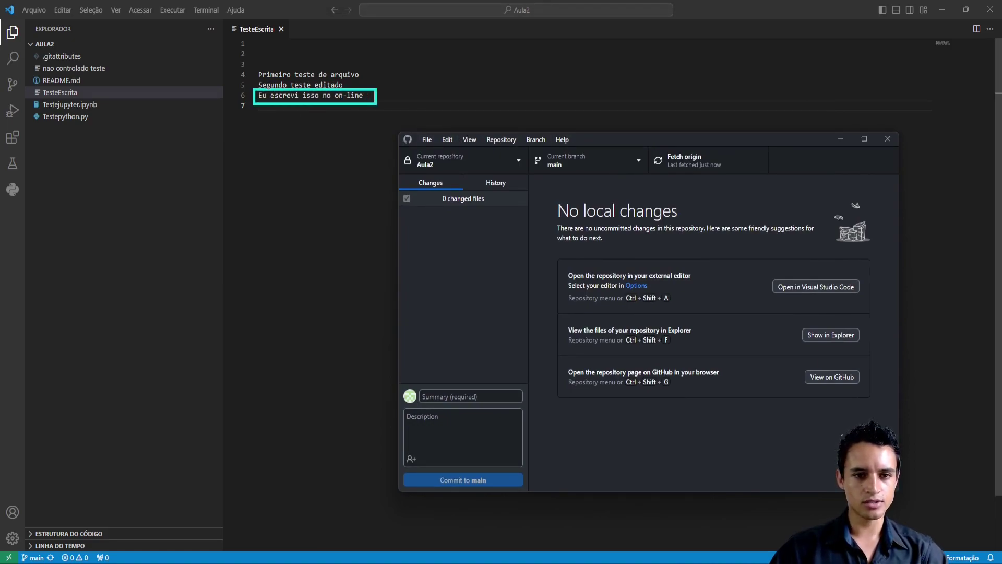
pyautogui.click(383, 97)
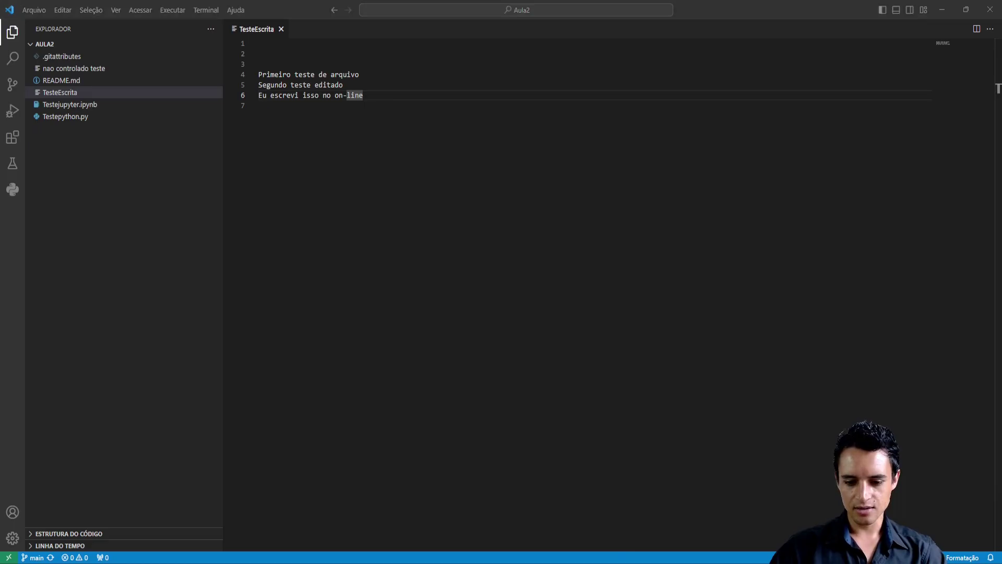
# Open TesteEscrita for editing on GitHub and add the line "escrevidenovo aqui foi editado" below "Eu escrevi isso no on-line".
pyautogui.click(481, 506)
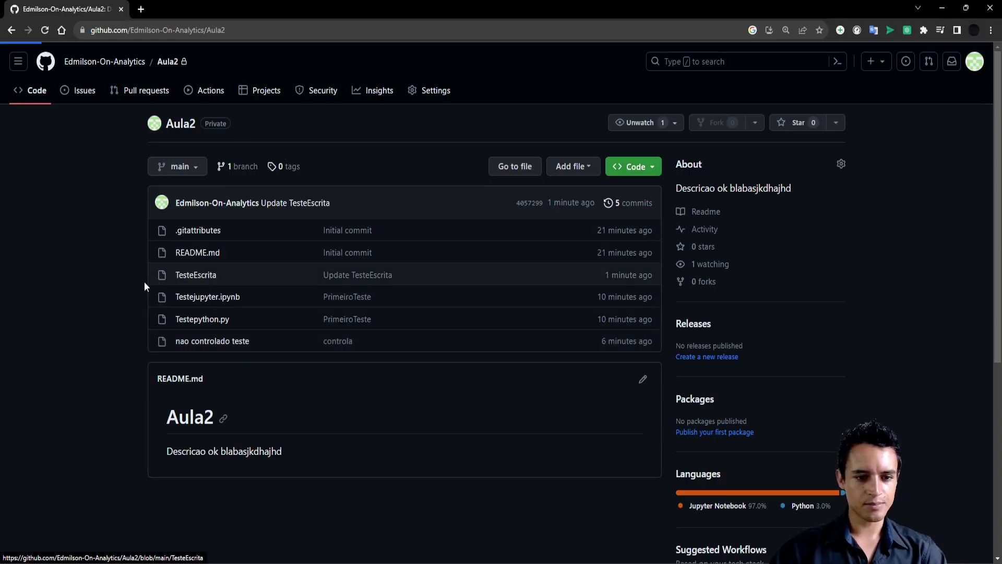
pyautogui.click(195, 274)
pyautogui.press('e')
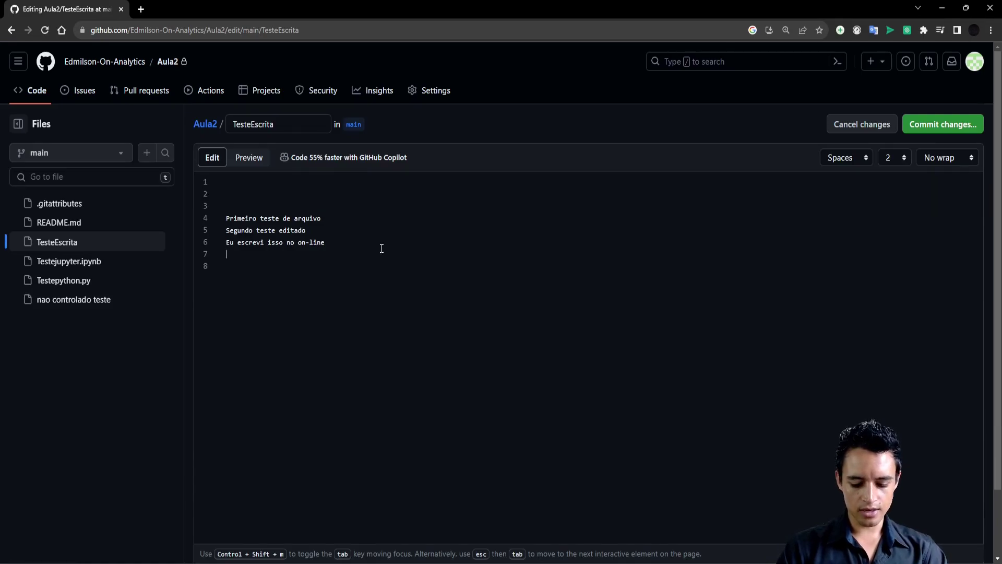
pyautogui.write('escrevidenovo ')
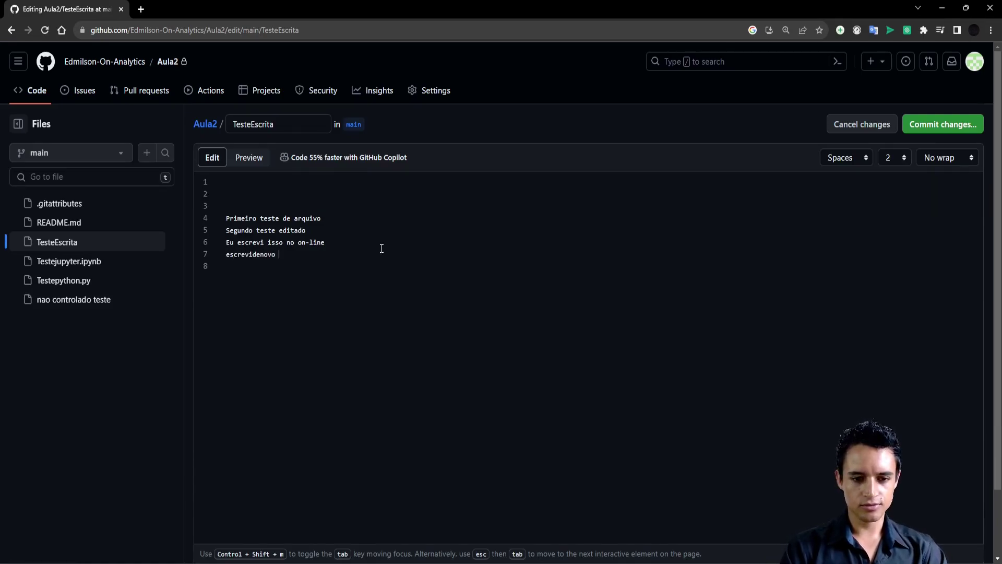
pyautogui.write('aqui foi edita')
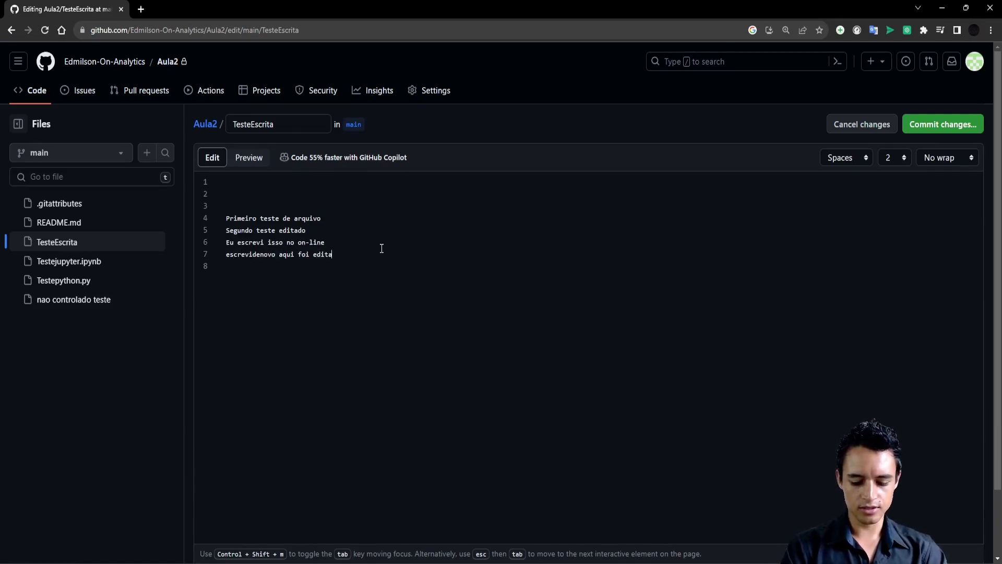
pyautogui.write('do')
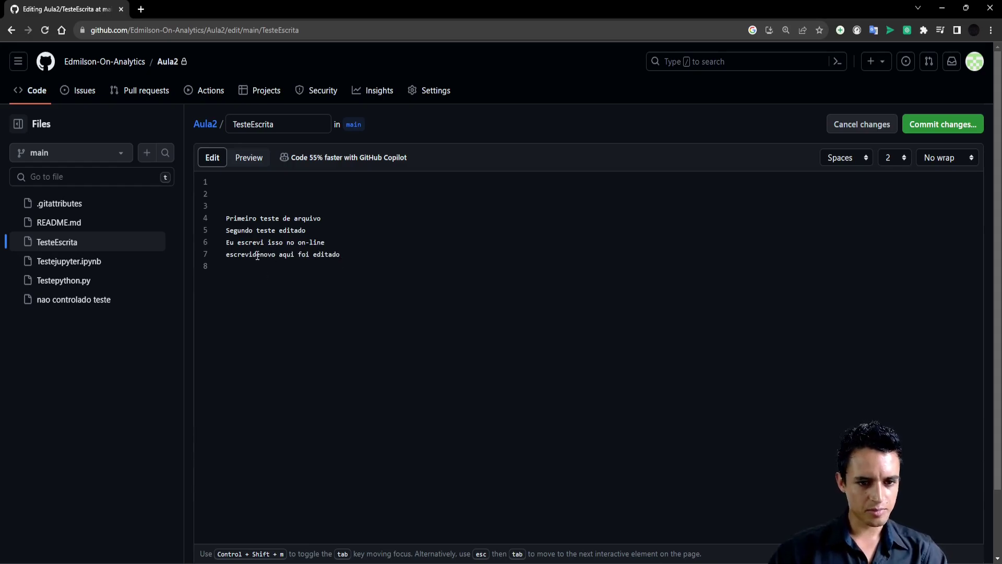
# Commit the TesteEscrita edit directly to the main branch with the message "Update2 TesteEscrita".
pyautogui.click(959, 127)
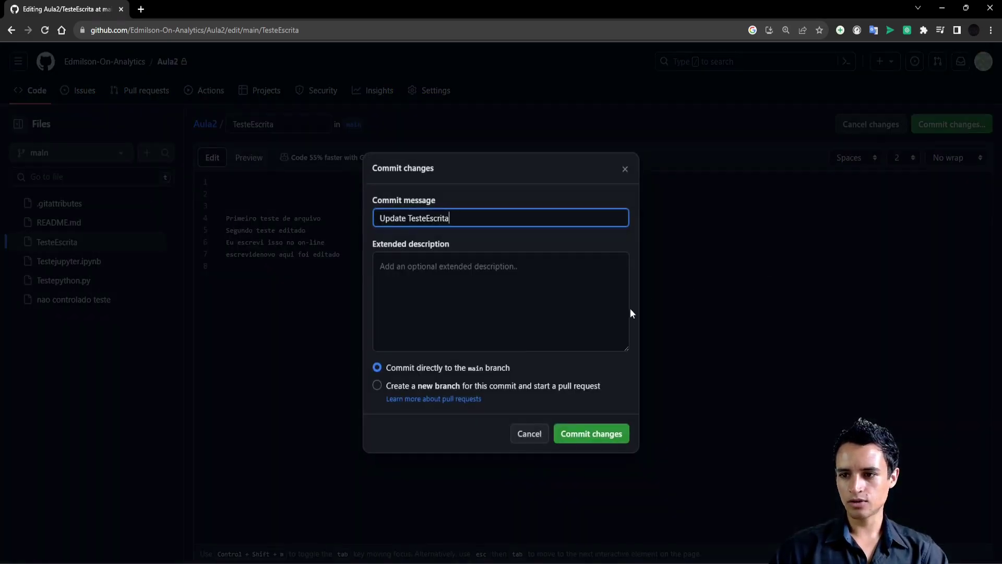
pyautogui.click(406, 216)
pyautogui.write('2')
pyautogui.click(599, 430)
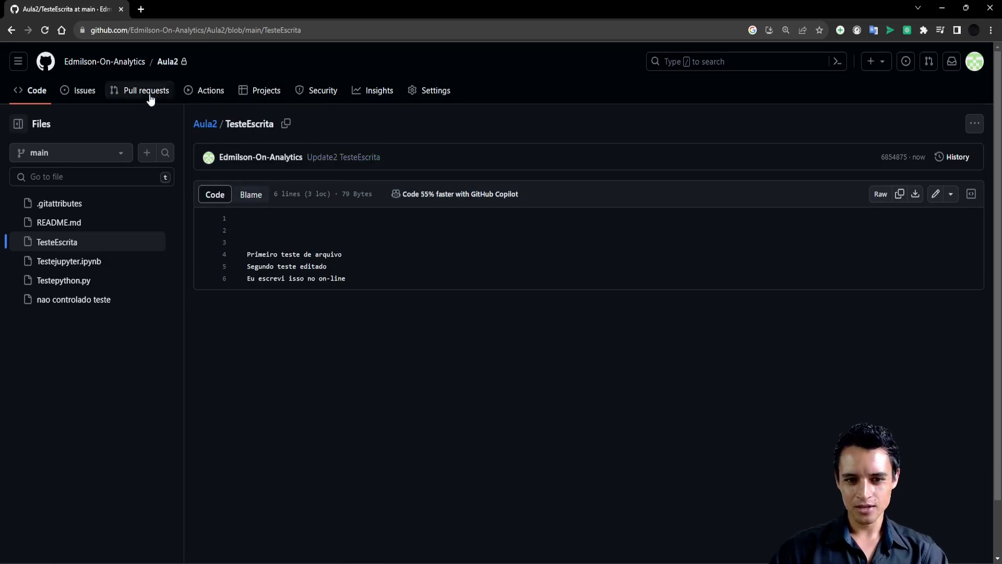
# Pull the new commit from origin in GitHub Desktop and check TesteEscrita in Visual Studio Code.
pyautogui.click(704, 562)
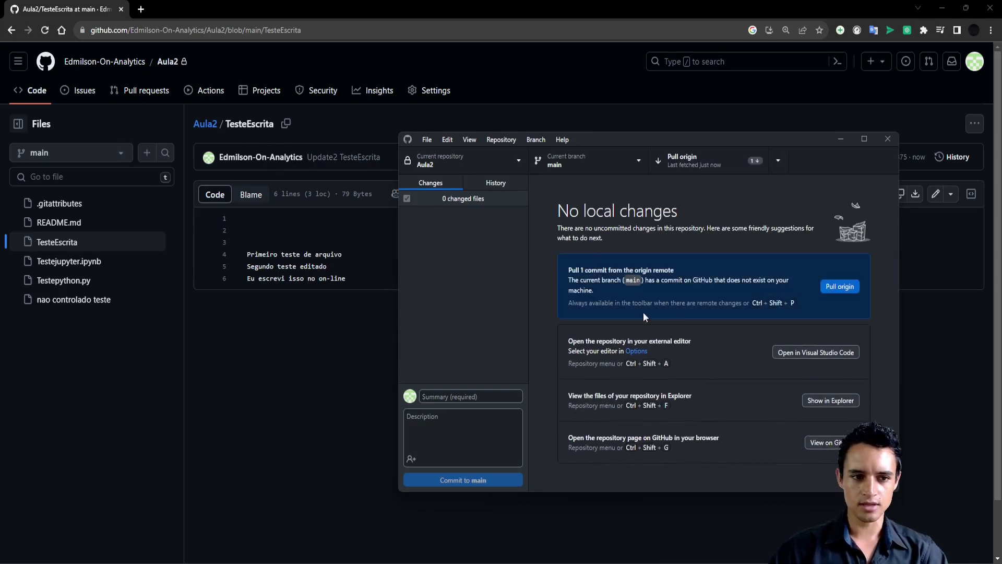
pyautogui.click(833, 287)
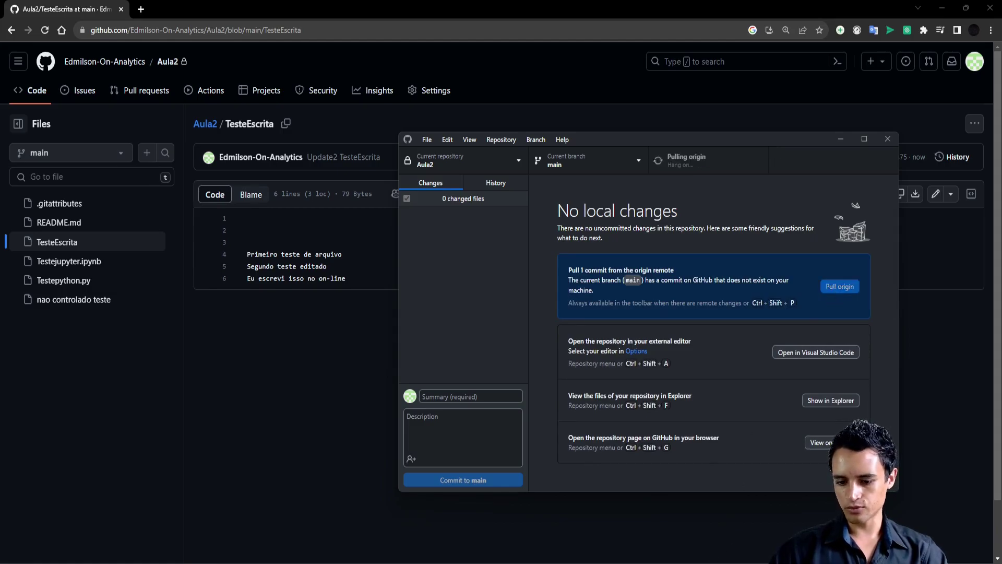
pyautogui.click(714, 556)
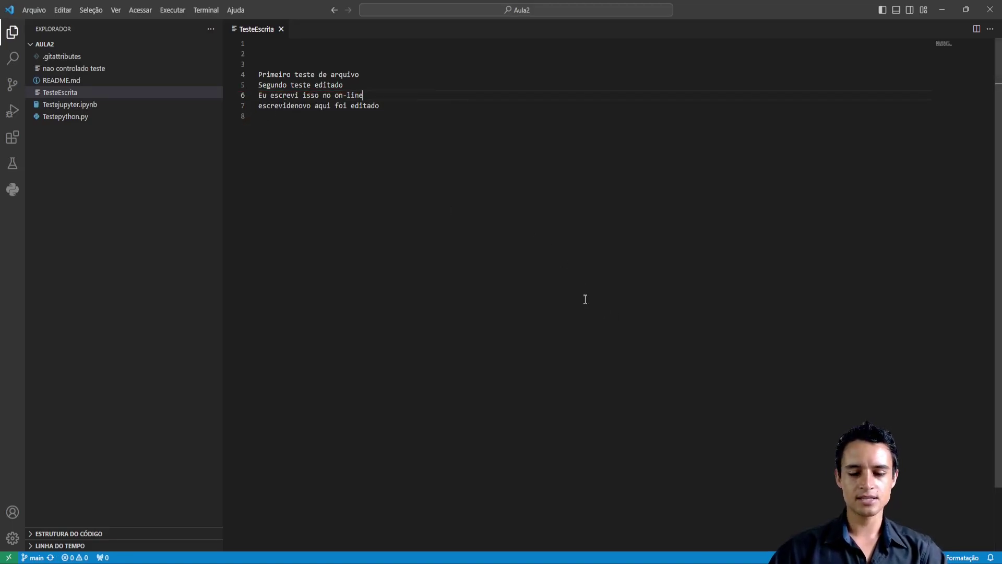
pyautogui.click(416, 128)
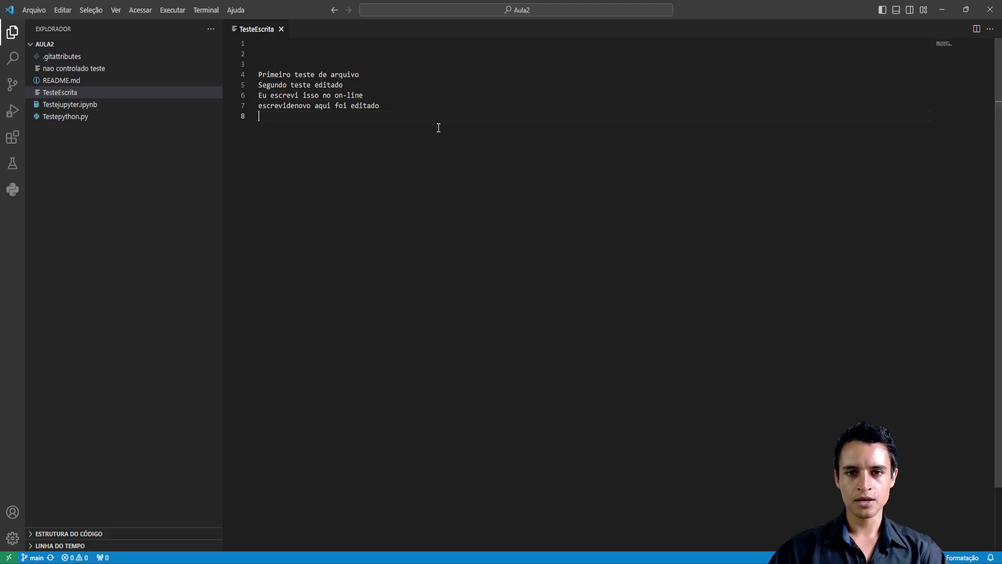